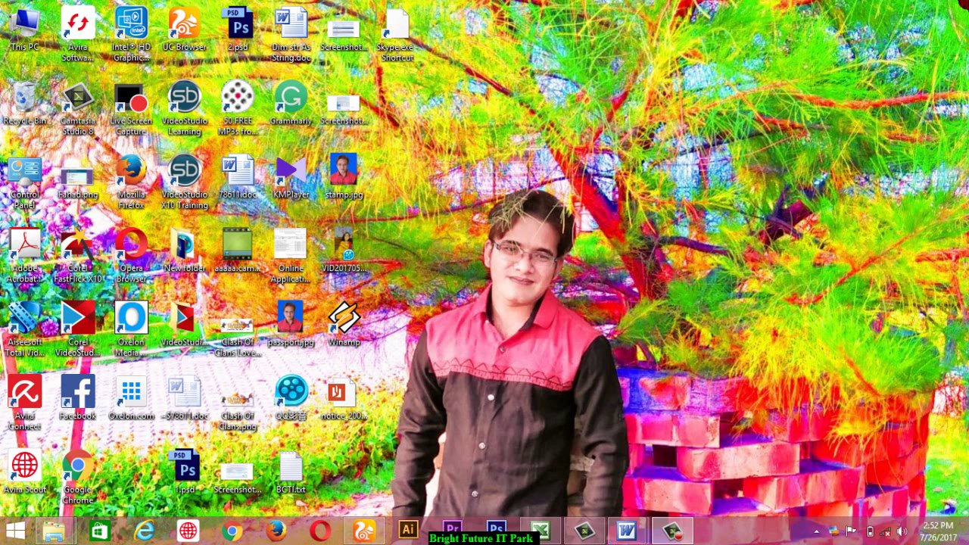
Show the recent Excel files list, then show thumbnails of the two open Word documents
mouse_move(966, 4)
mouse_move(963, 121)
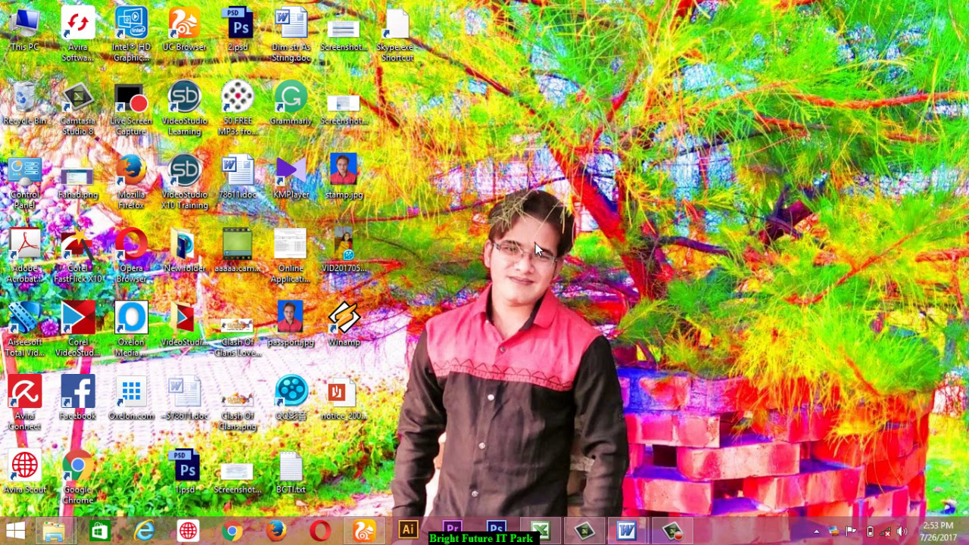
click(581, 514)
mouse_move(549, 534)
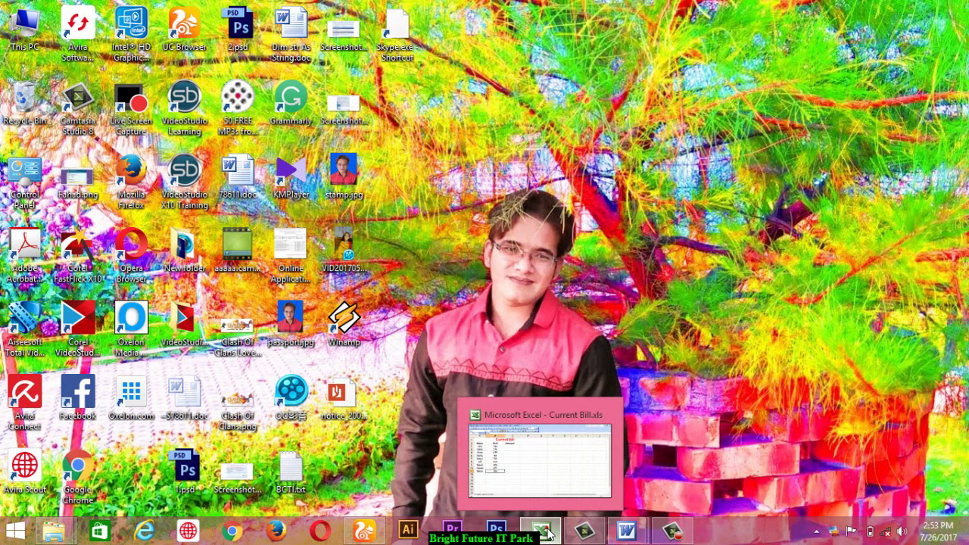
right_click(546, 533)
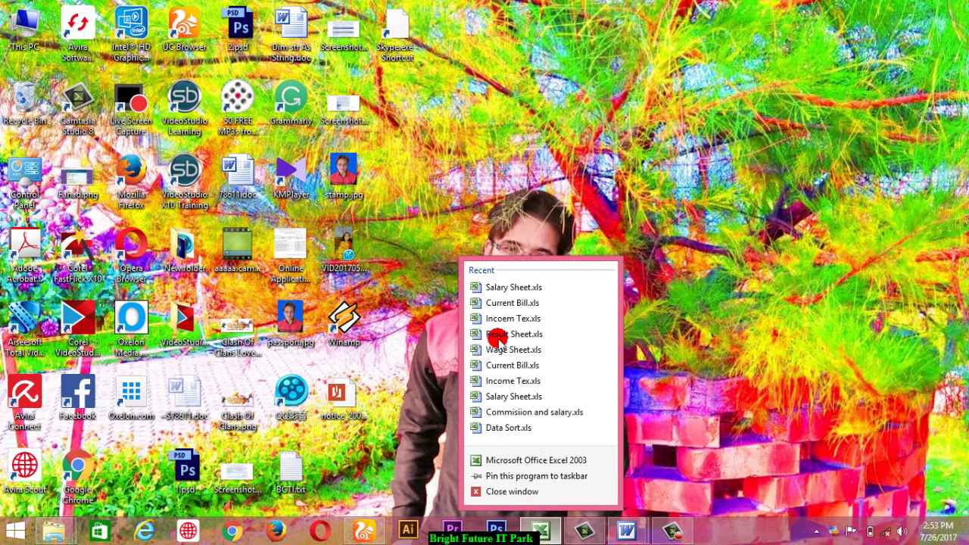
click(748, 365)
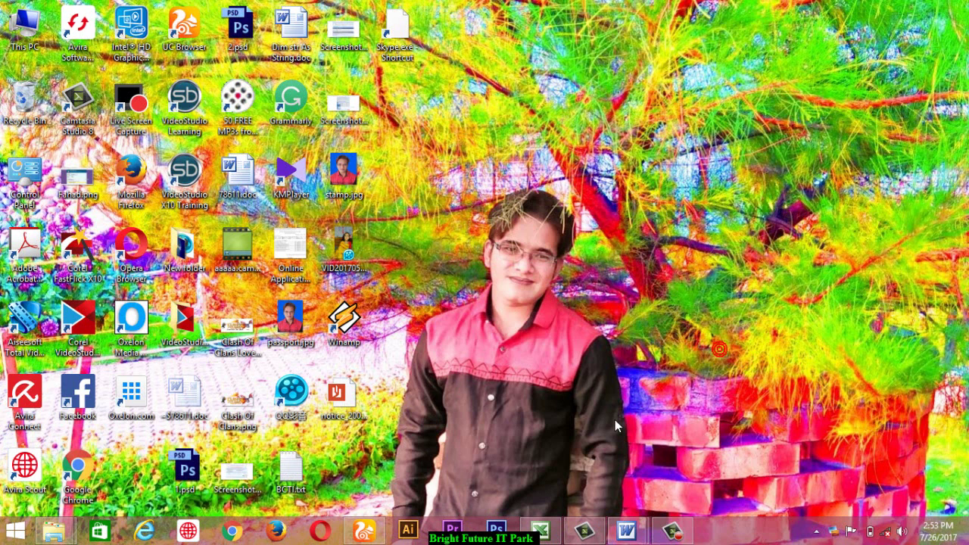
click(632, 532)
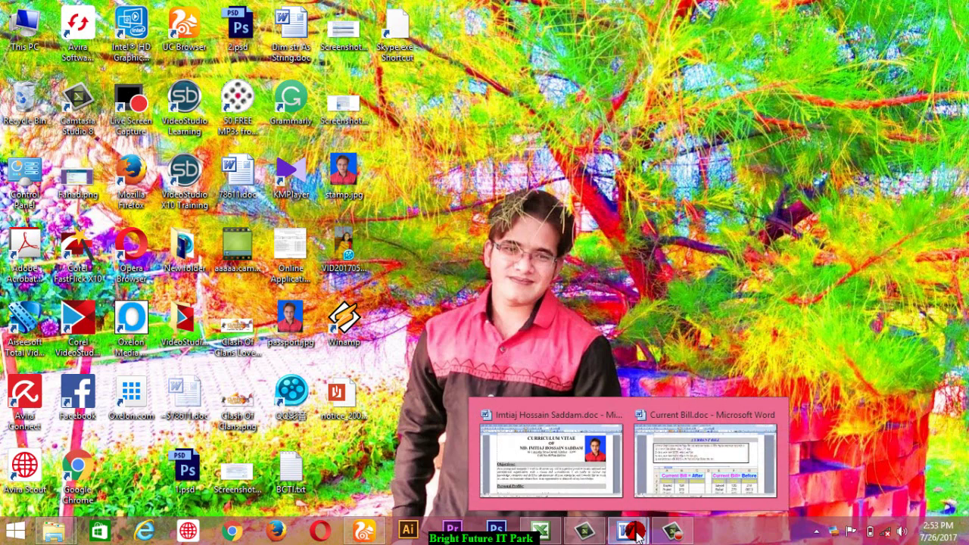
Bring Current Bill.doc to the front in Word and highlight its introductory rate sentence
click(659, 493)
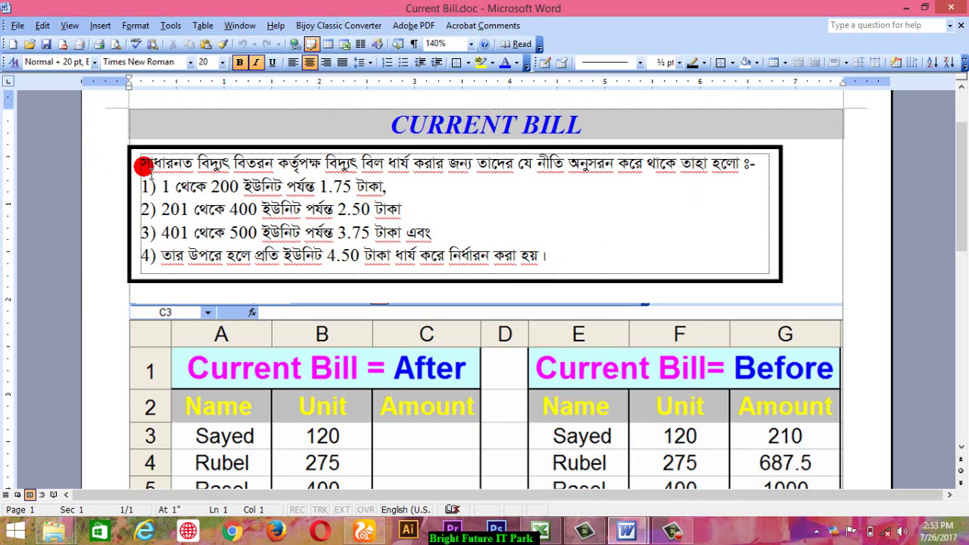
drag(141, 164, 651, 162)
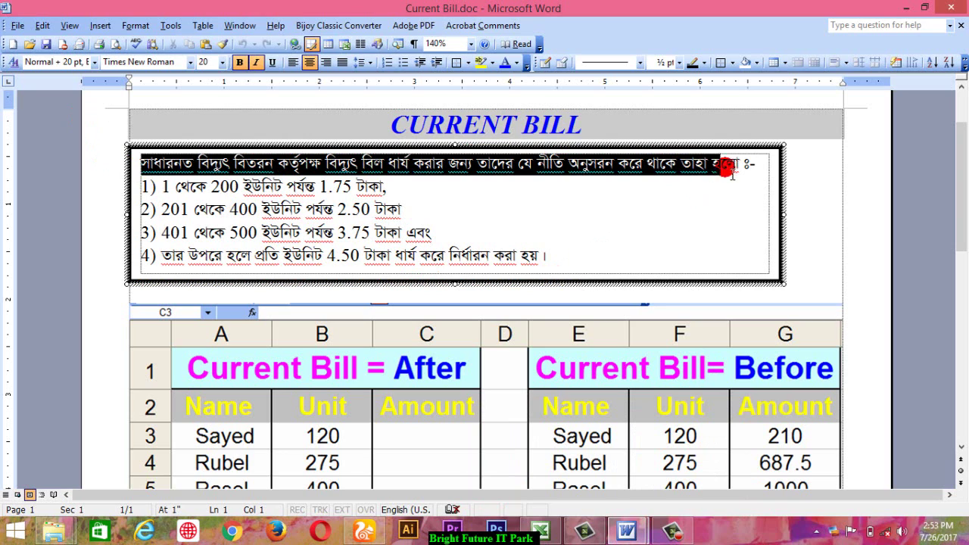
drag(652, 162, 761, 163)
click(165, 186)
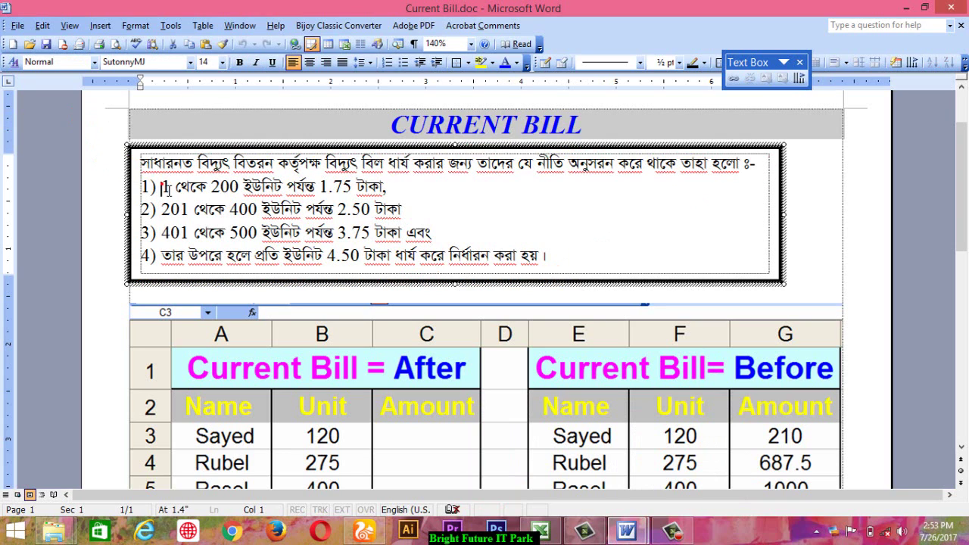
Review the first two rate tiers: 1.75 up to 200 units, 2.50 up to 400
drag(161, 187, 392, 195)
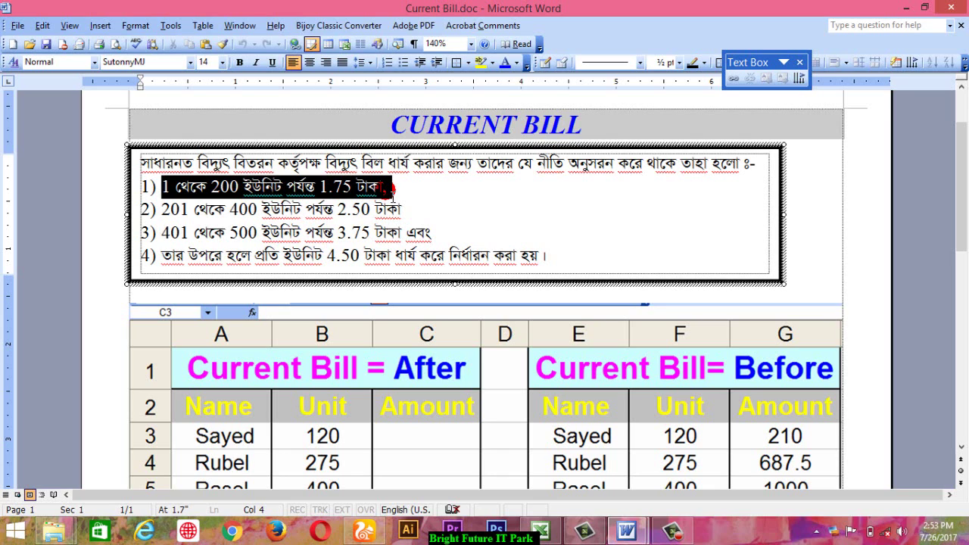
click(304, 194)
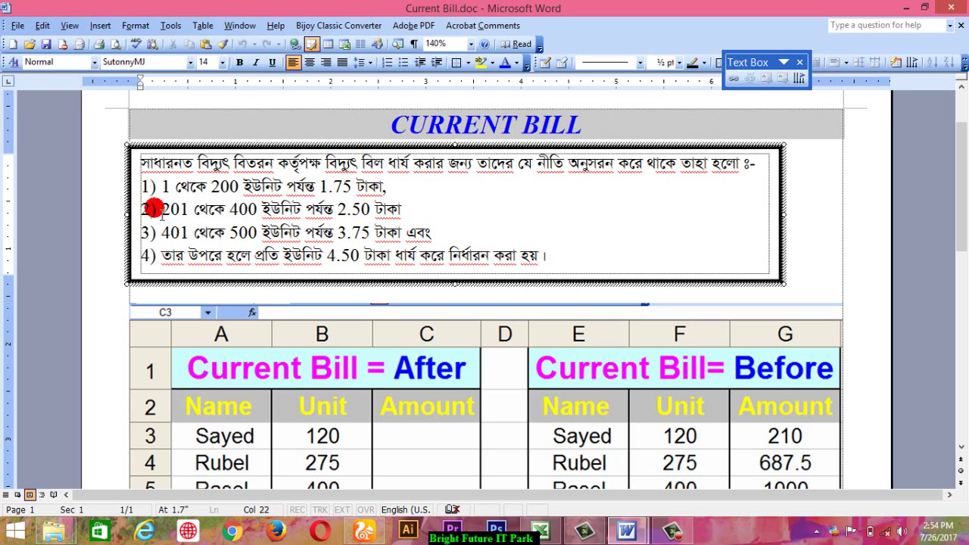
drag(159, 210, 180, 216)
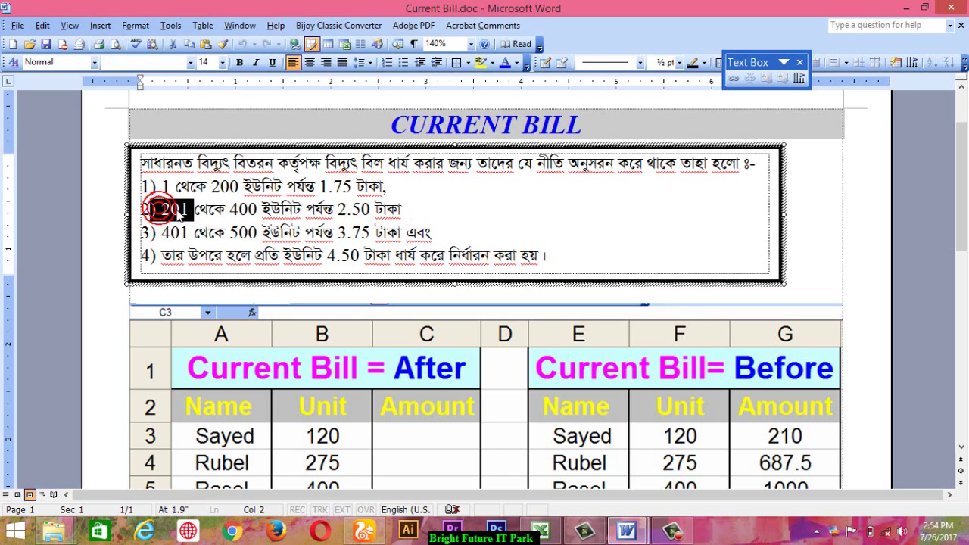
click(197, 210)
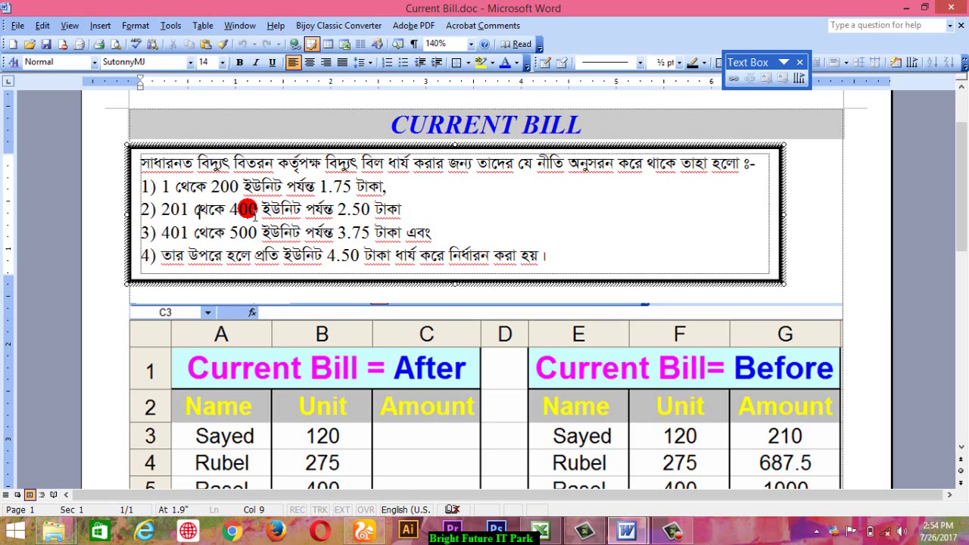
click(162, 233)
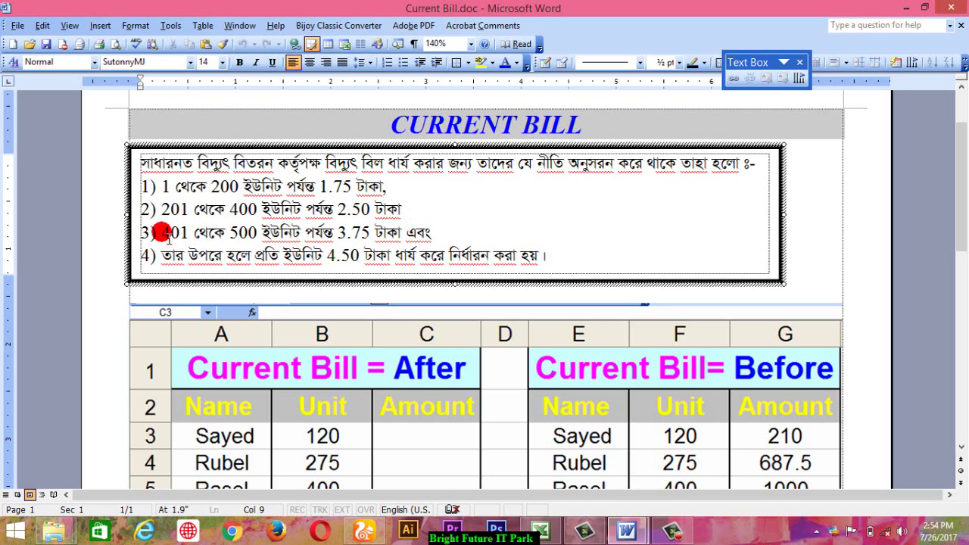
drag(169, 237, 437, 231)
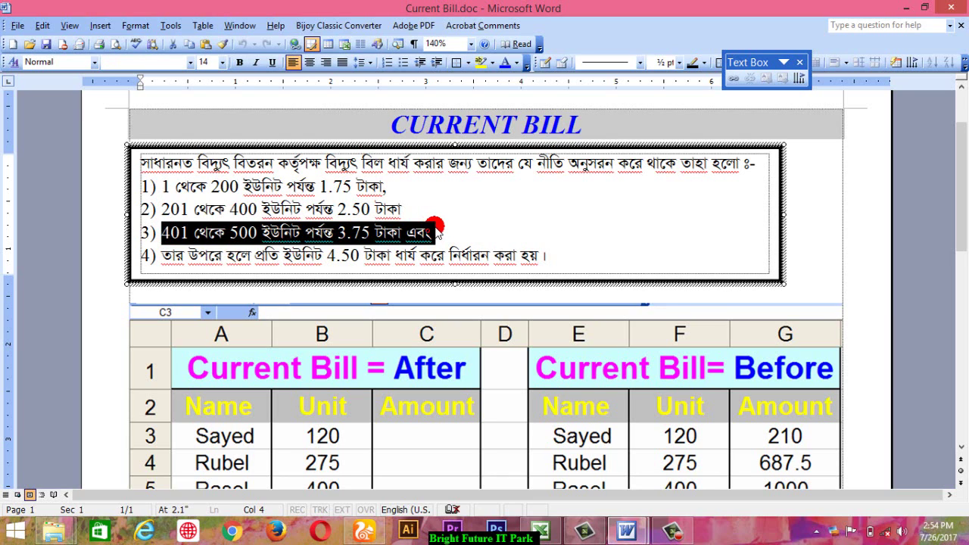
click(162, 235)
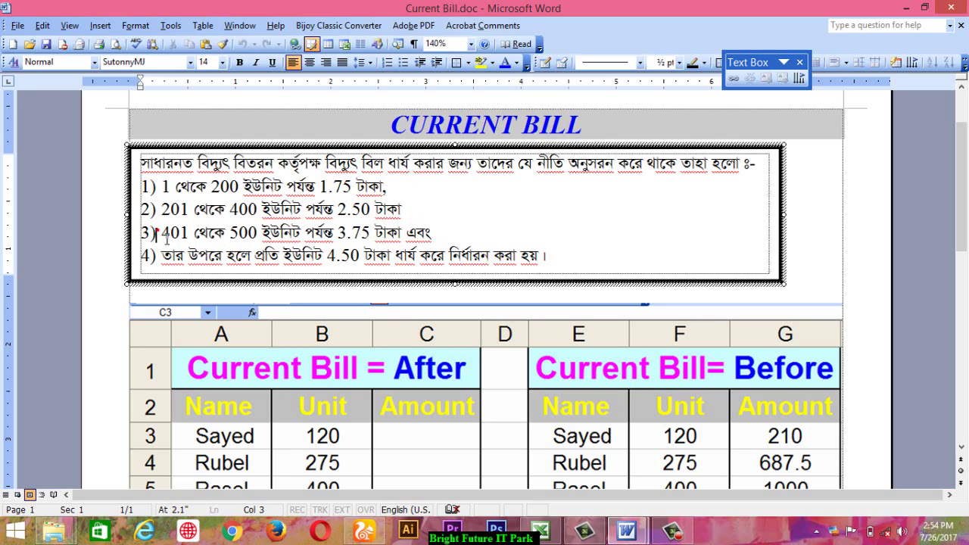
drag(162, 235, 430, 236)
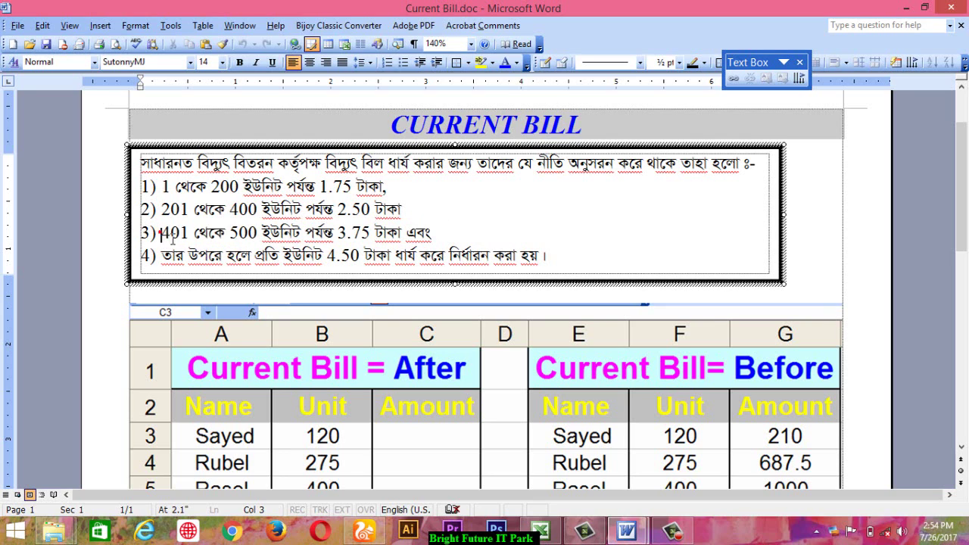
click(429, 236)
click(164, 255)
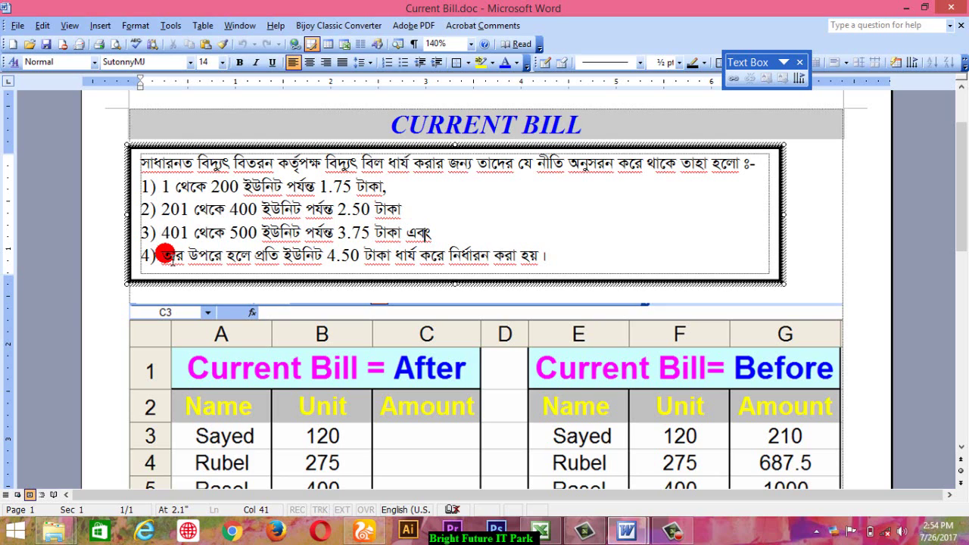
click(248, 232)
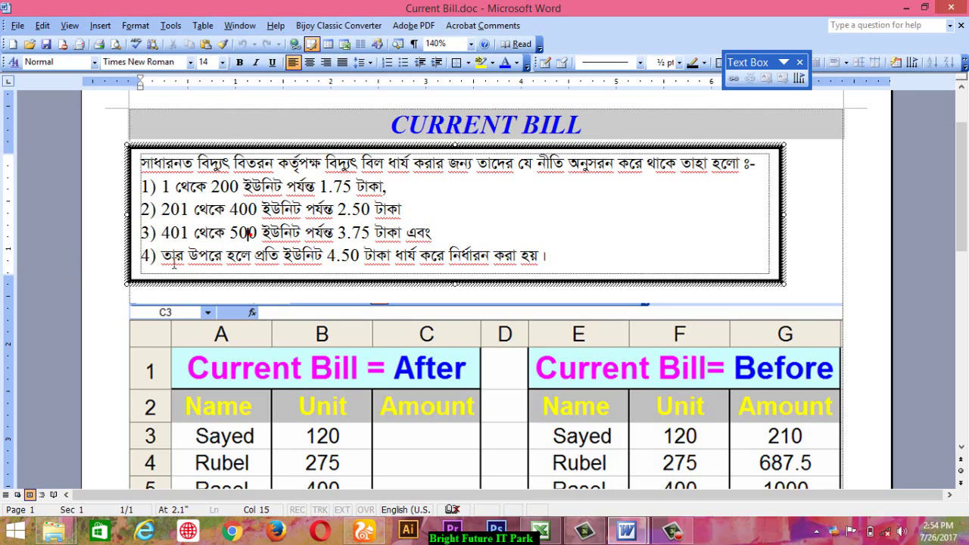
mouse_move(162, 258)
mouse_down()
mouse_move(237, 263)
mouse_move(228, 267)
mouse_move(261, 234)
mouse_up()
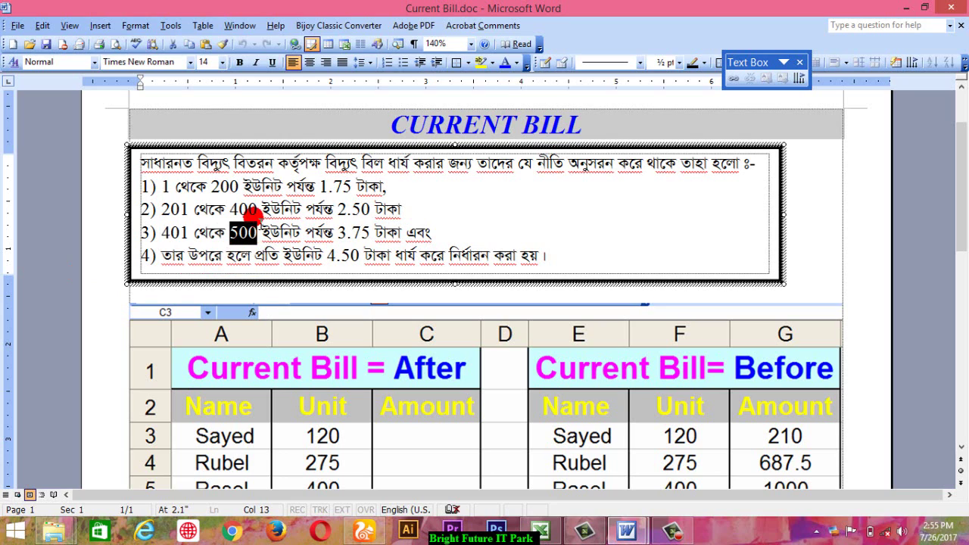
drag(328, 256, 555, 259)
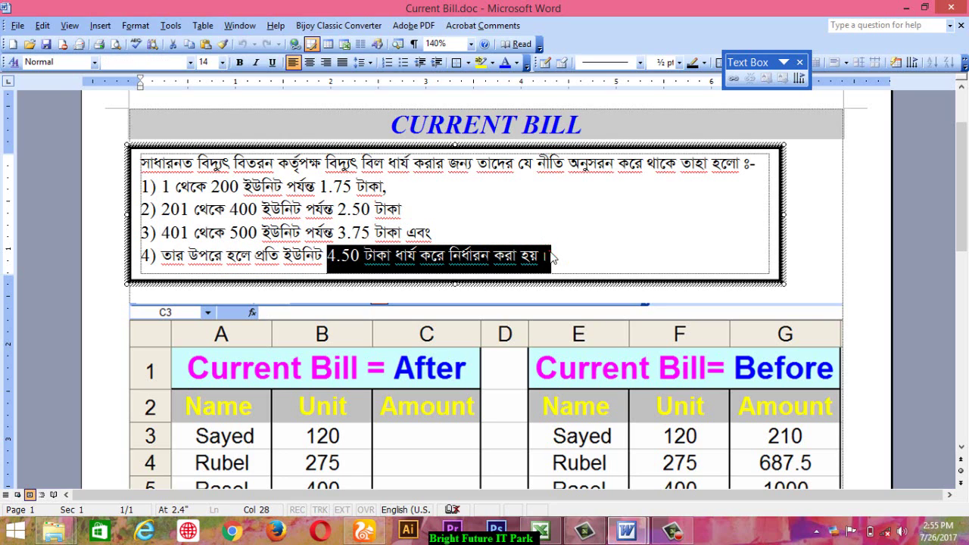
click(556, 258)
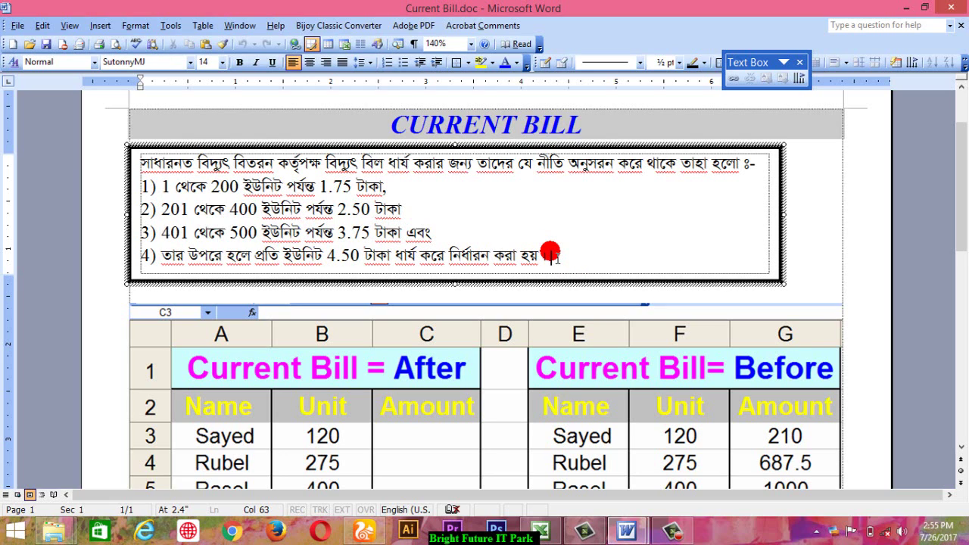
Scroll to the full After and Before table listing all six customers' expected amounts
scroll(409, 368, down, 3)
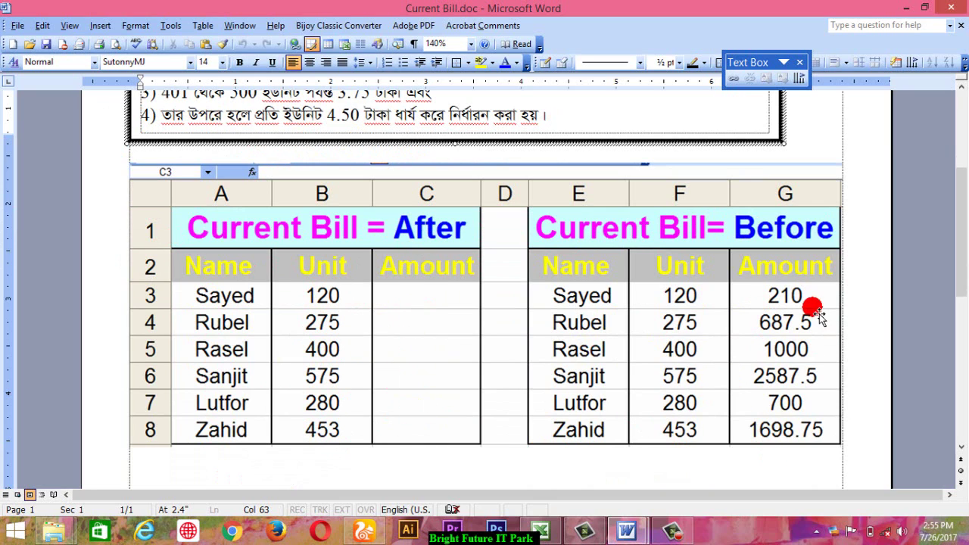
click(628, 534)
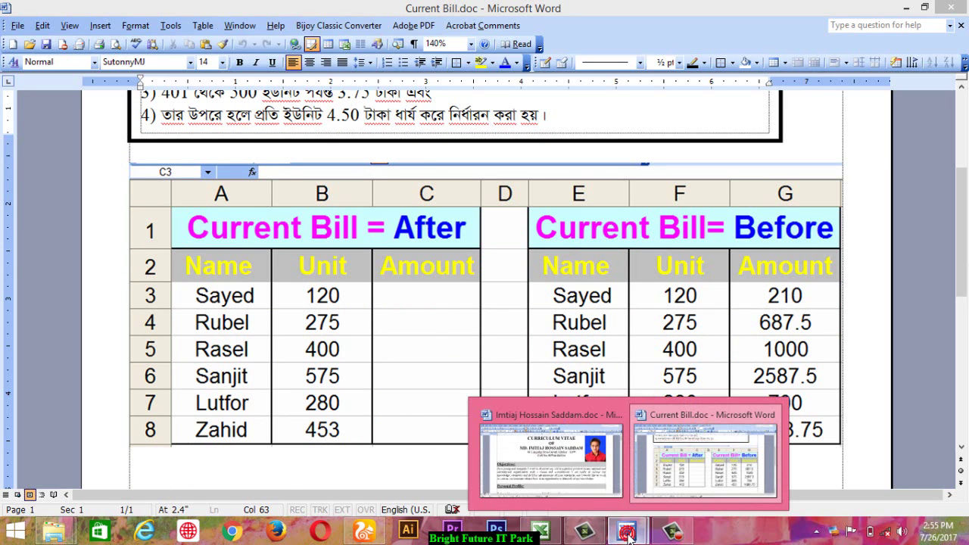
In Current Bill.xls, check the names and units, then begin =if( in cell C3
click(541, 532)
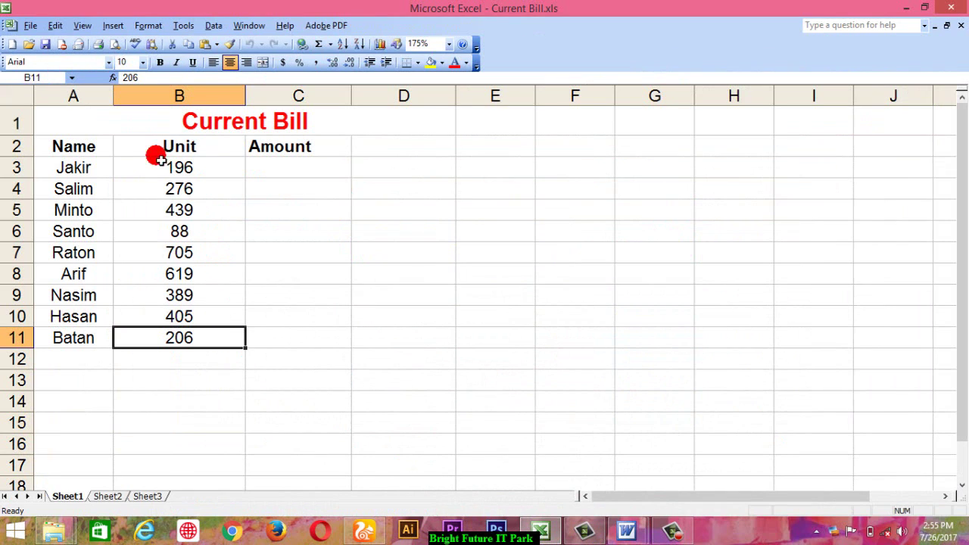
drag(70, 152, 80, 336)
mouse_move(159, 146)
mouse_down()
mouse_move(171, 358)
mouse_move(159, 333)
mouse_up()
click(188, 166)
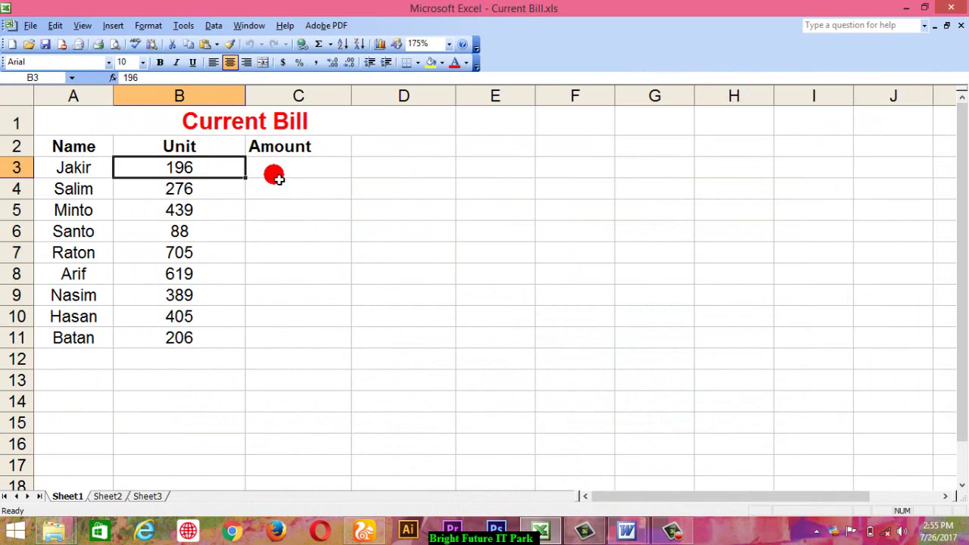
click(277, 177)
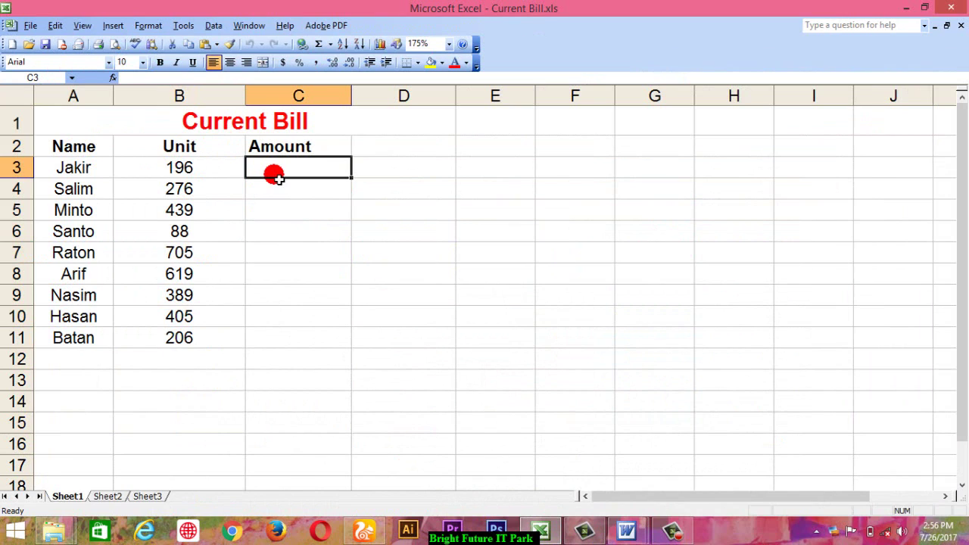
text(=)
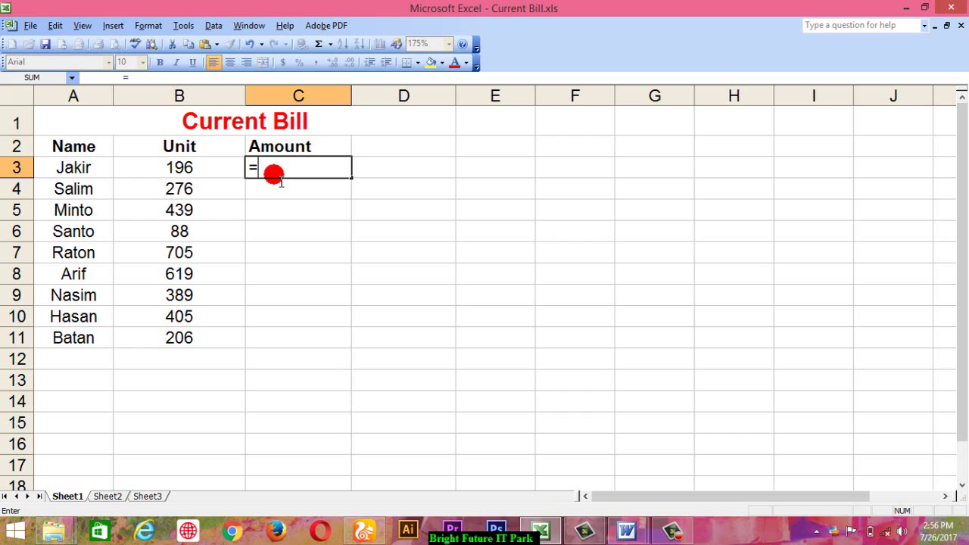
text(i)
text(f()
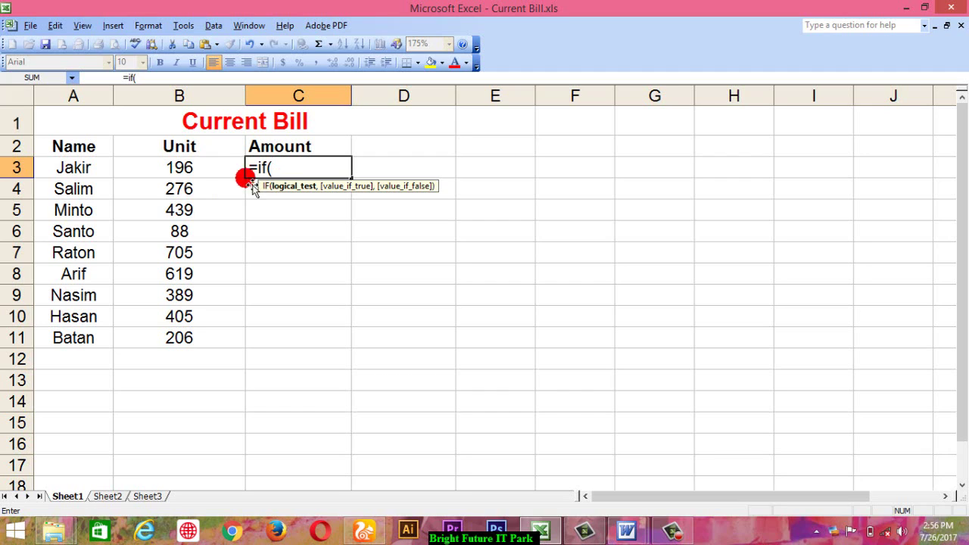
Enter the first tier, B3<=200 priced at B3*1.75, and open the next IF
click(179, 168)
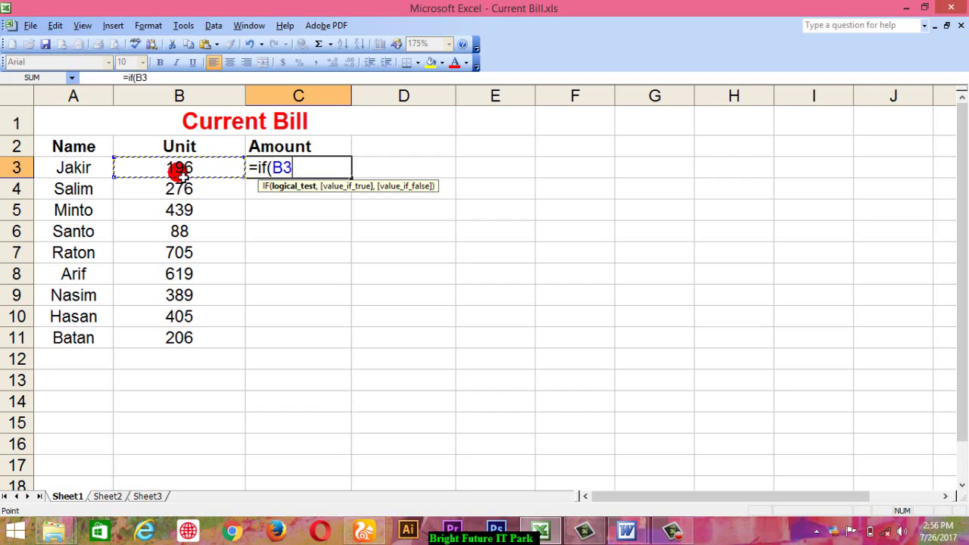
text(<=2000)
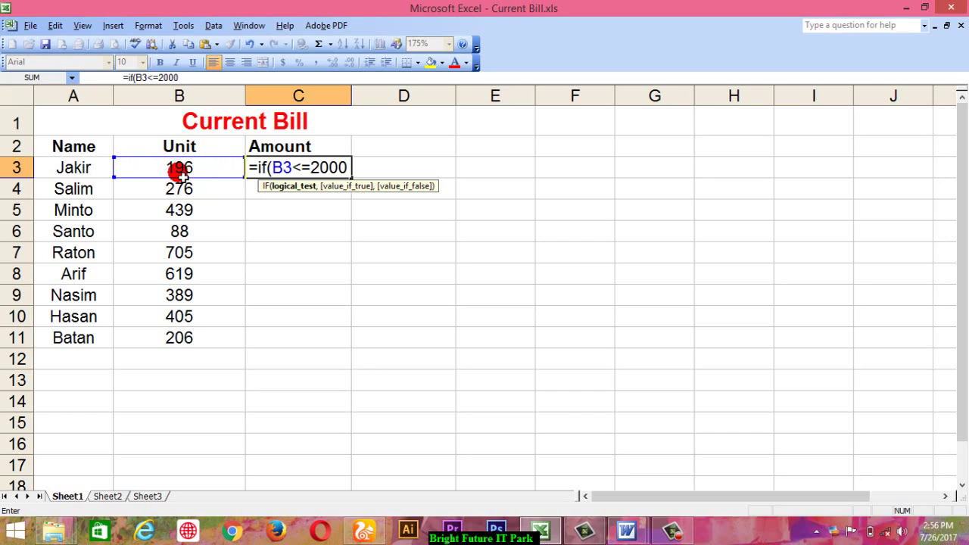
key(BackSpace)
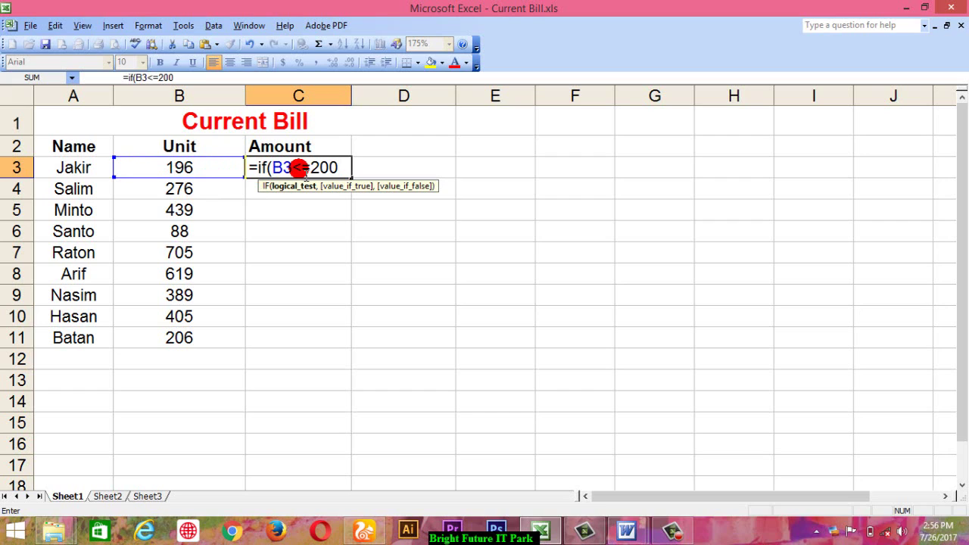
text(,)
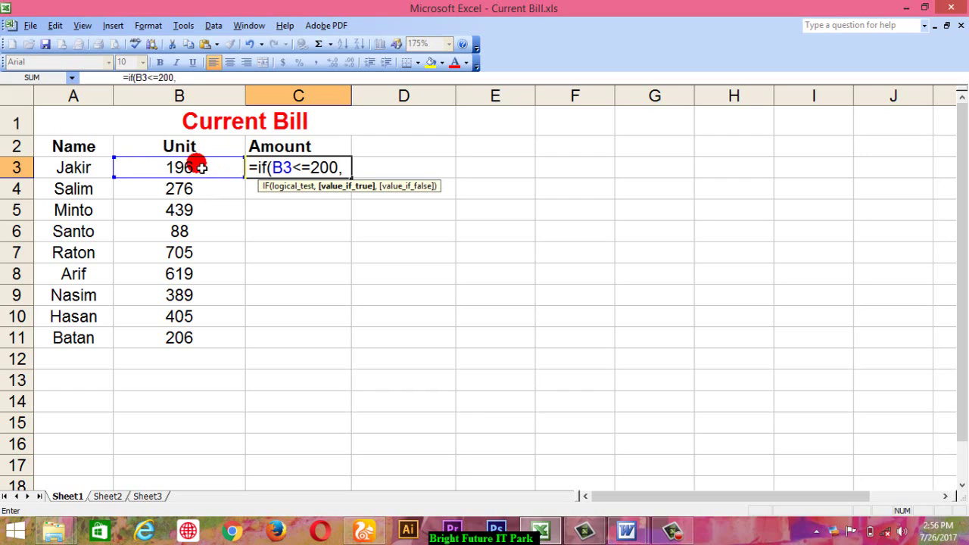
click(199, 167)
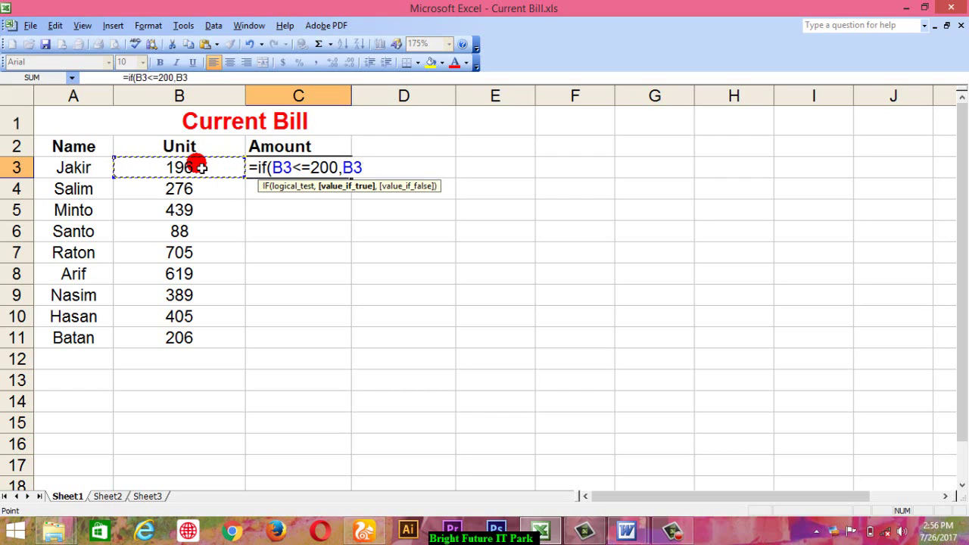
text(*1.75)
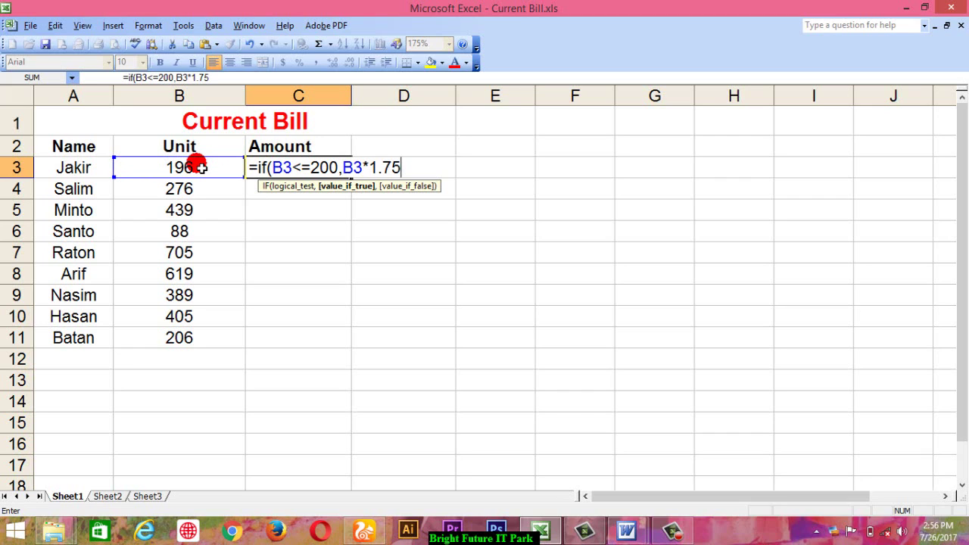
text(,)
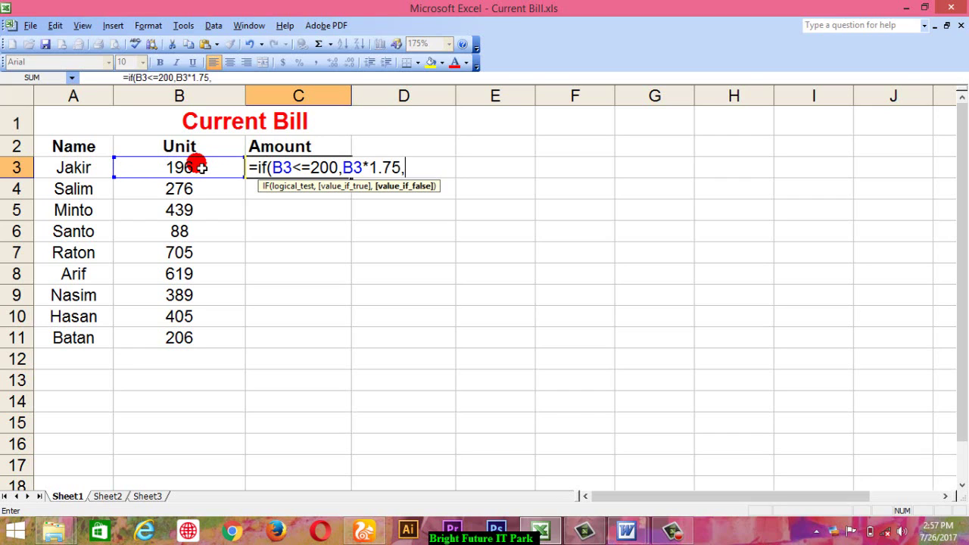
text(if)
text(()
Add the second tier: B3<=400 priced at B3*2.50
click(199, 173)
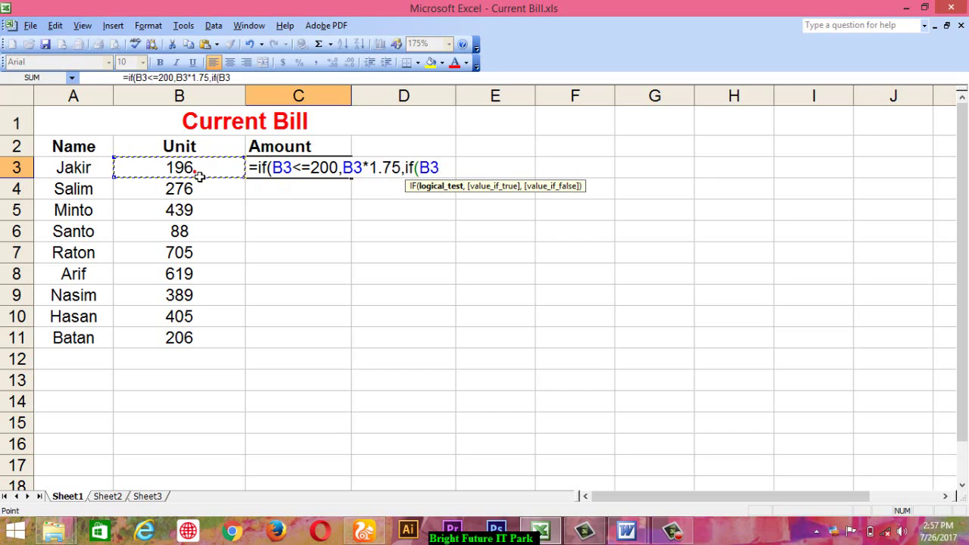
text(<=4)
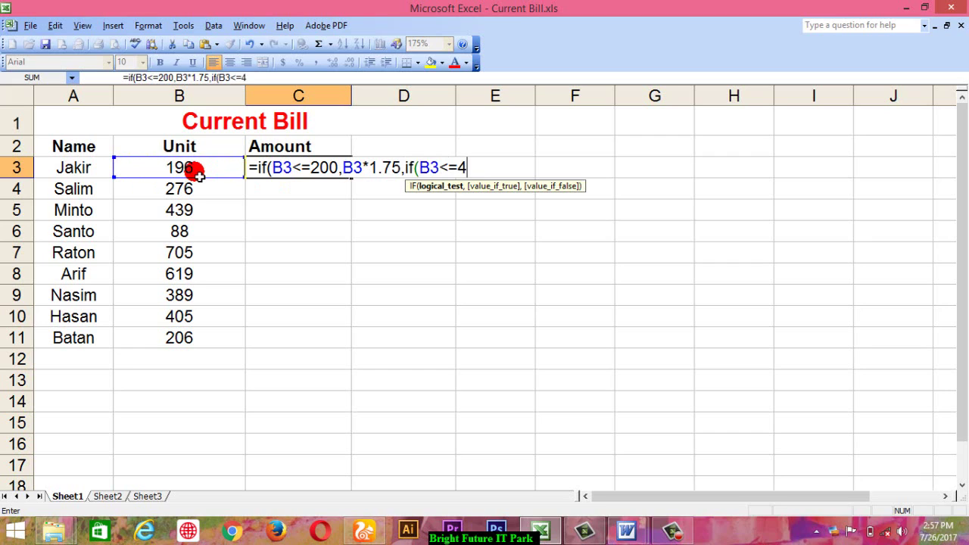
text(00)
text(,)
click(199, 174)
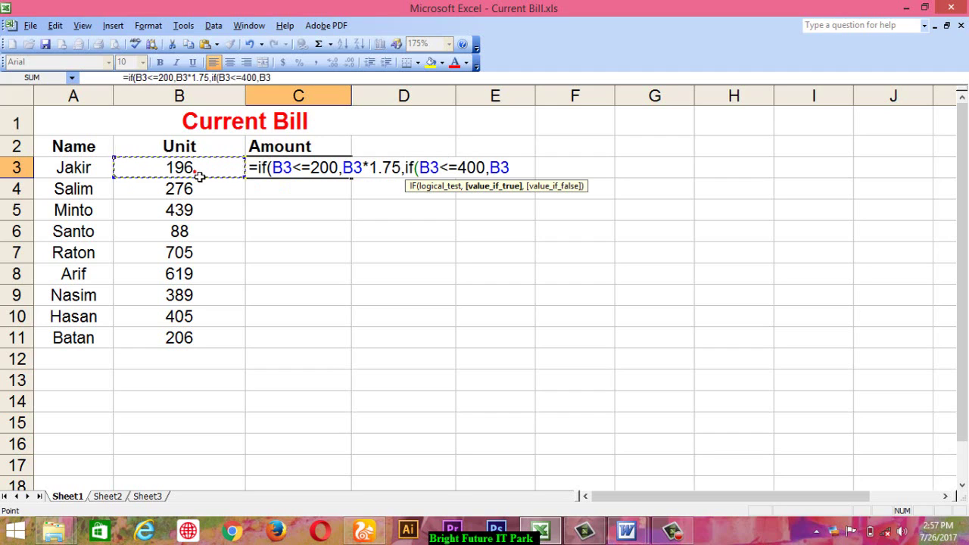
text(*2)
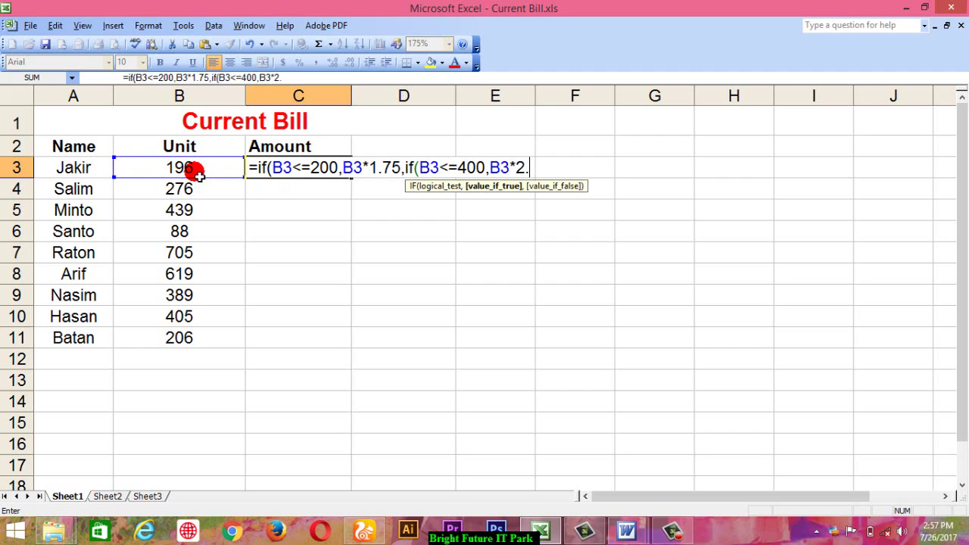
text(.50)
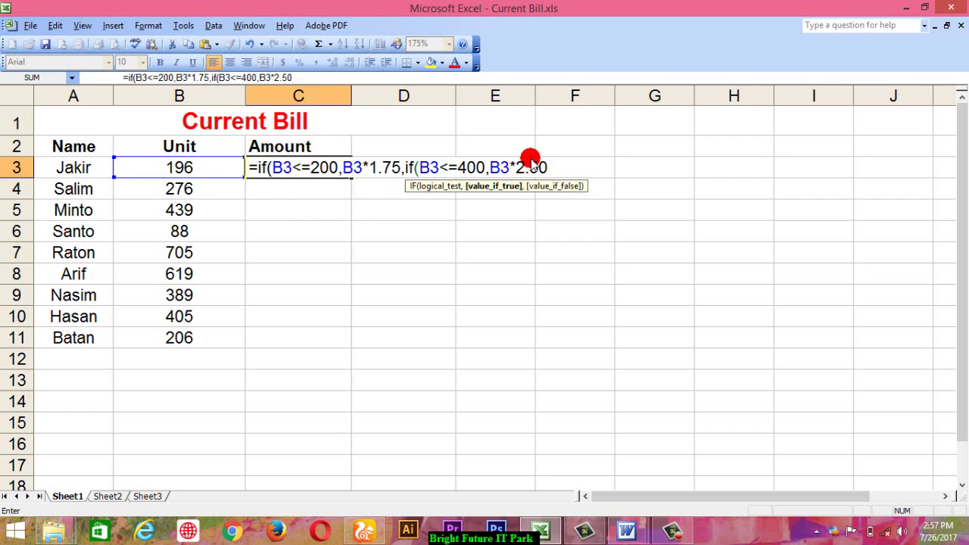
Add the third tier: B3<=500 priced at B3*3.75
text(,)
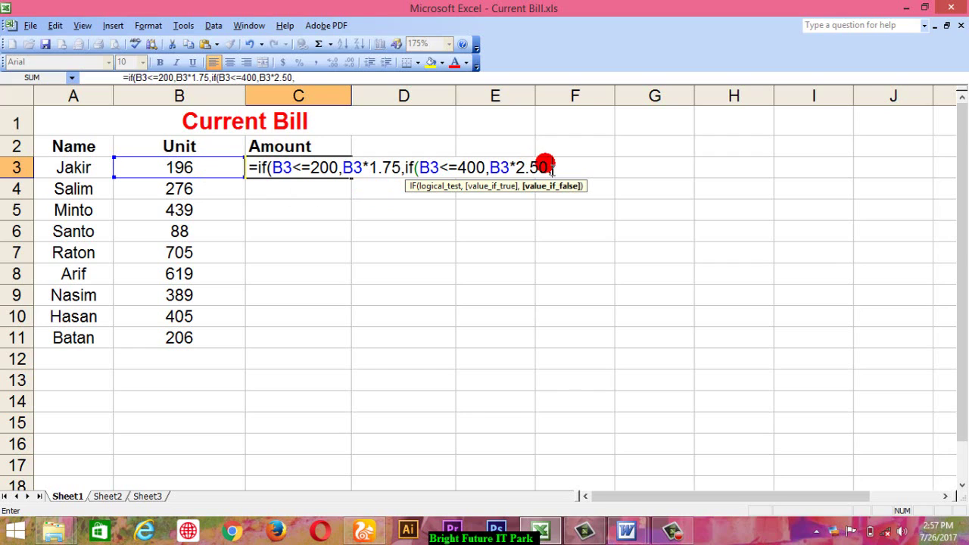
text(if)
text(()
click(166, 170)
text(<=)
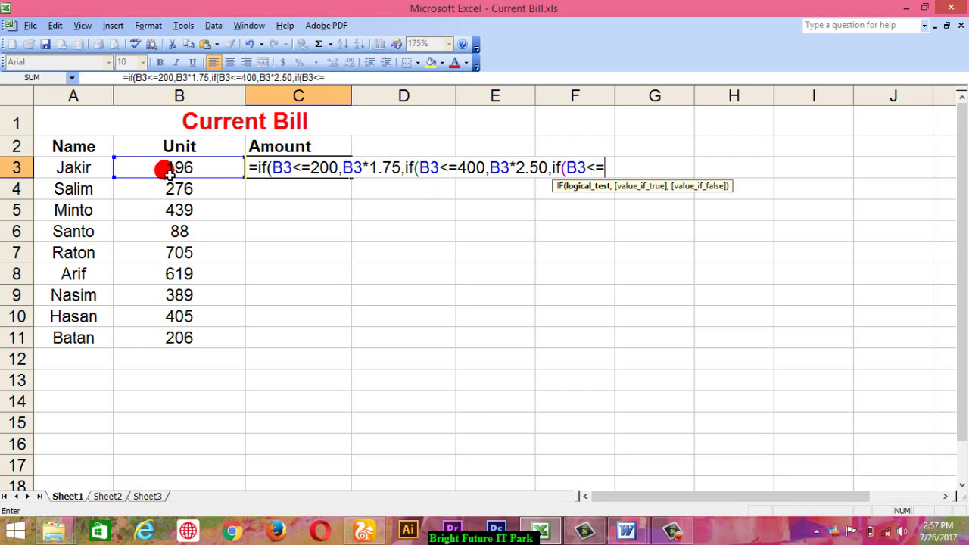
text(500)
text(,)
click(168, 171)
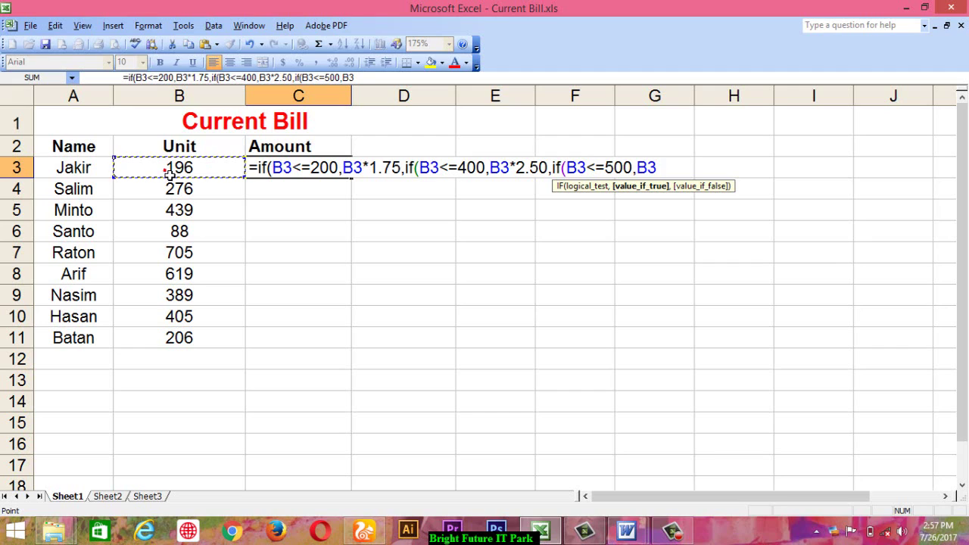
text(*3.75)
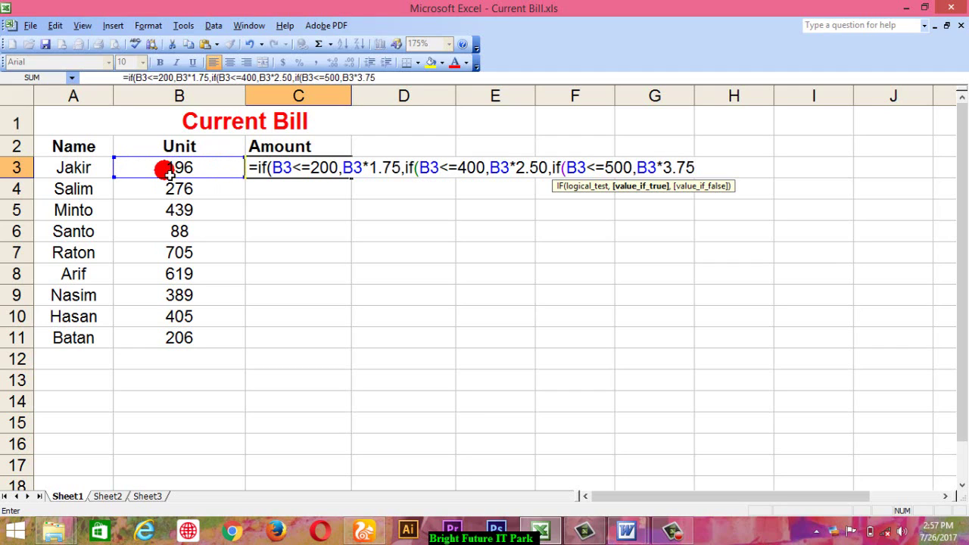
text(,)
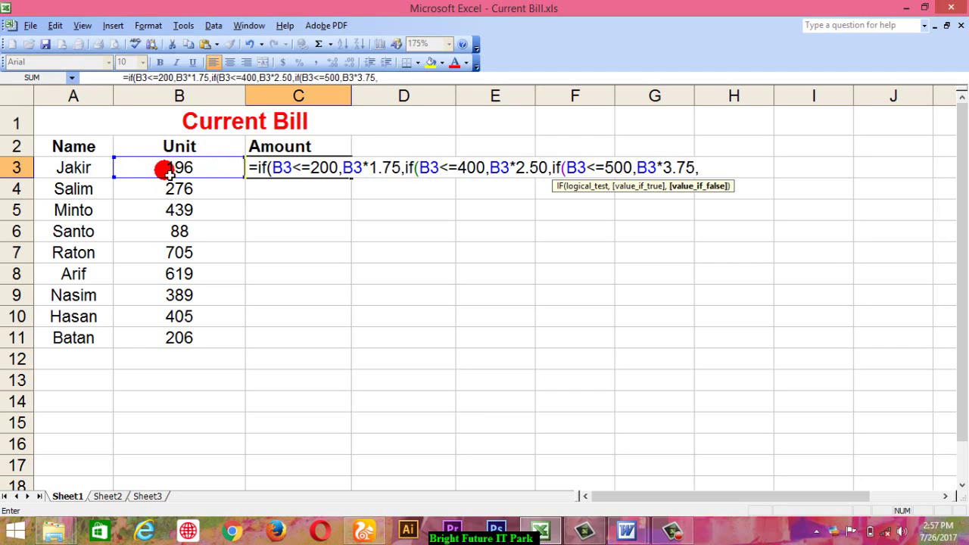
text(if)
text(()
Add the final tier: B3>500 priced at B3*4.50
click(168, 170)
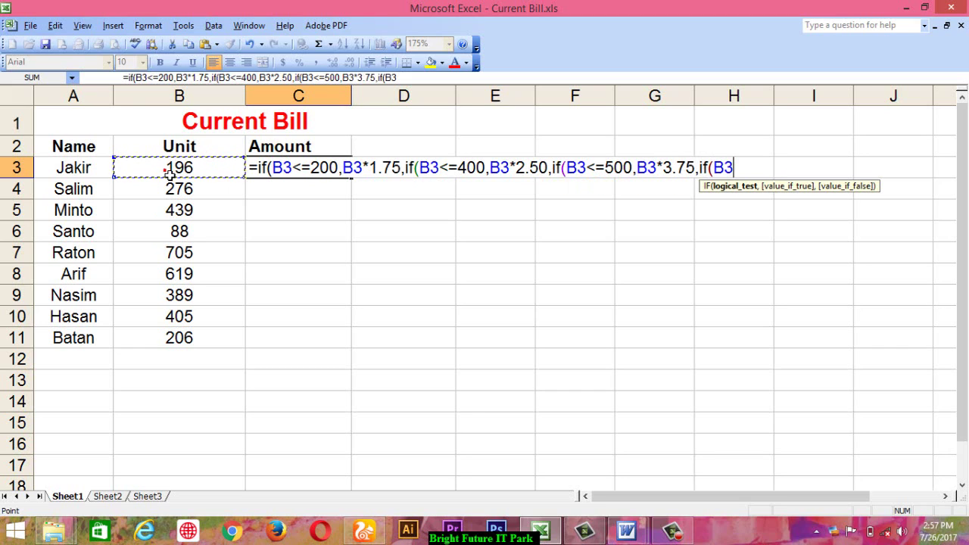
text(>500)
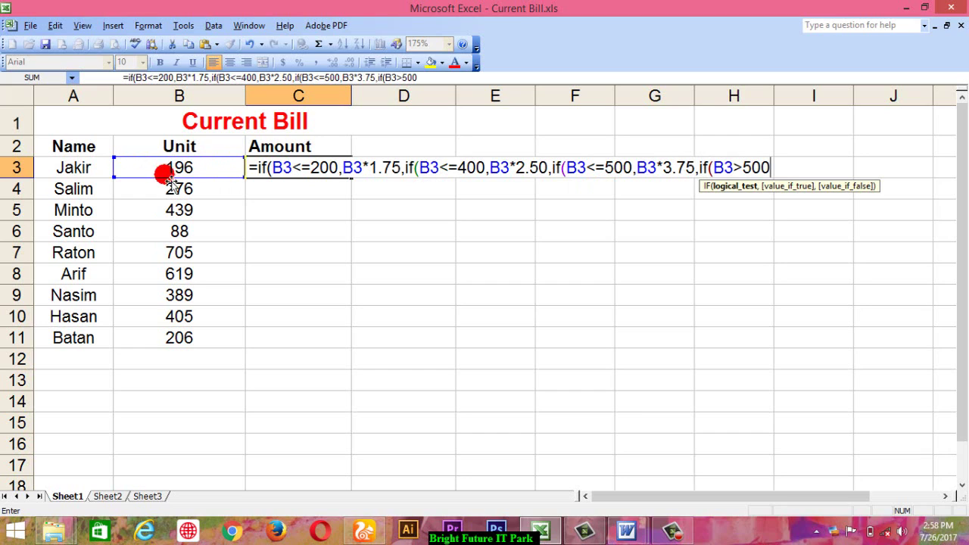
double_click(605, 169)
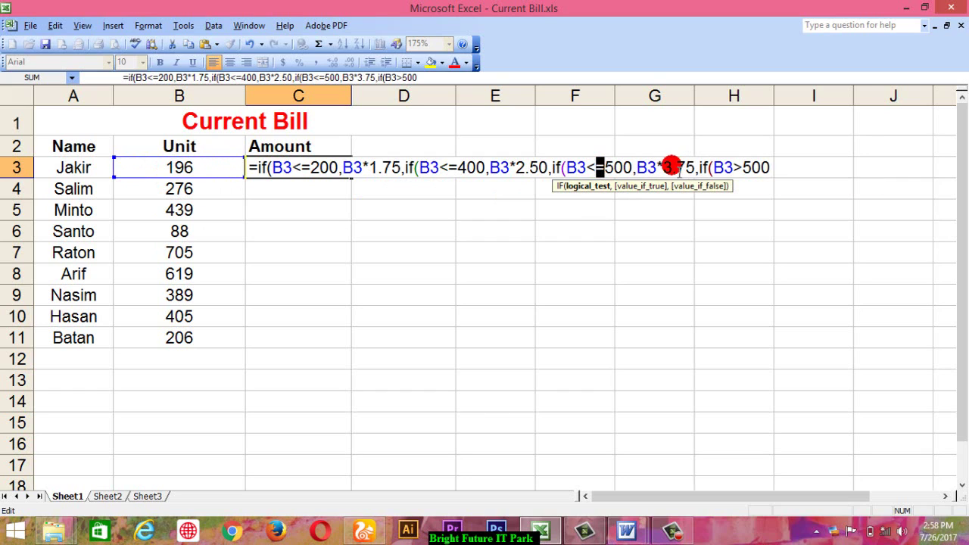
click(774, 169)
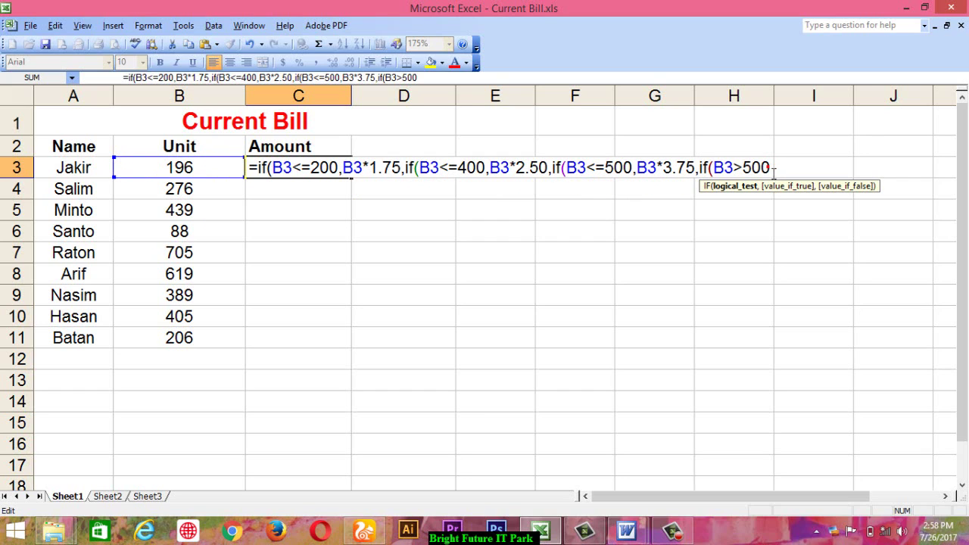
click(740, 160)
click(822, 161)
text(,)
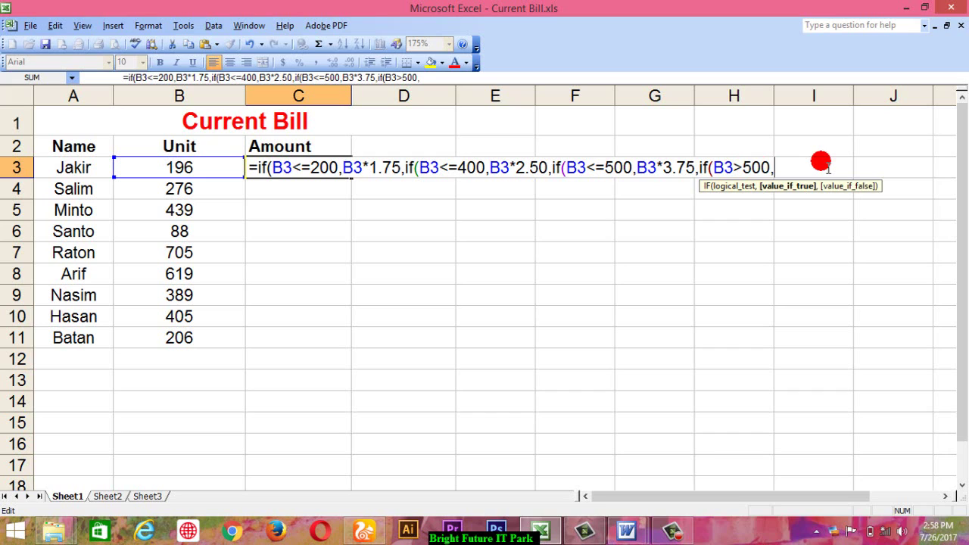
click(195, 167)
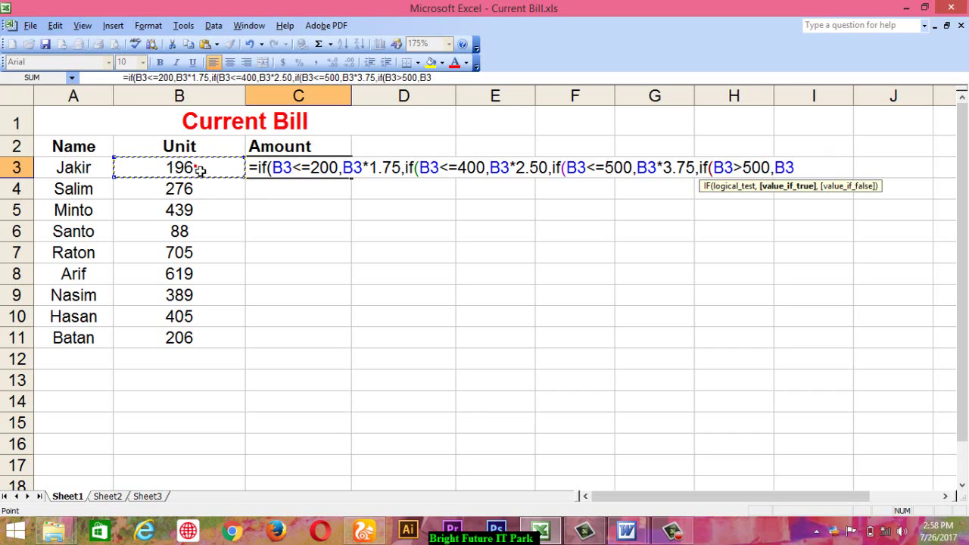
text(*)
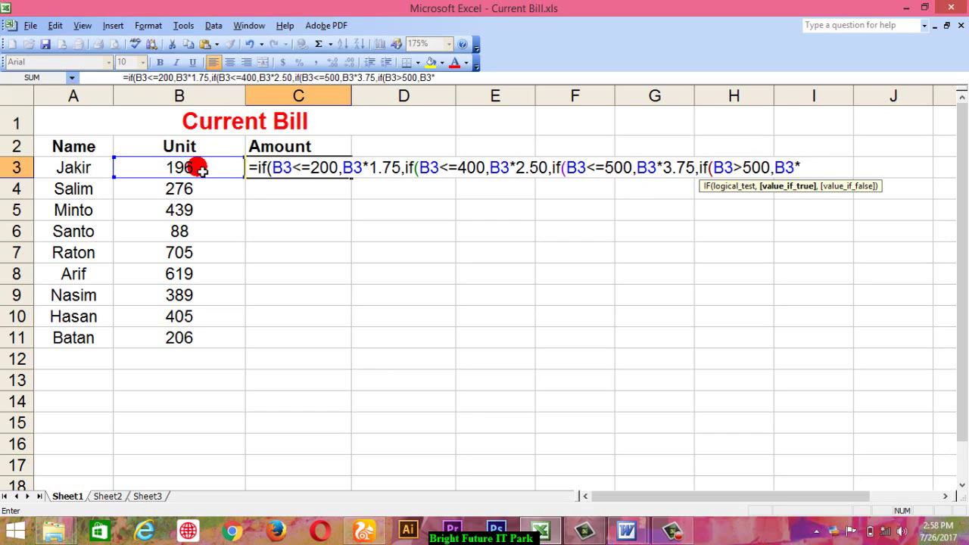
text(4)
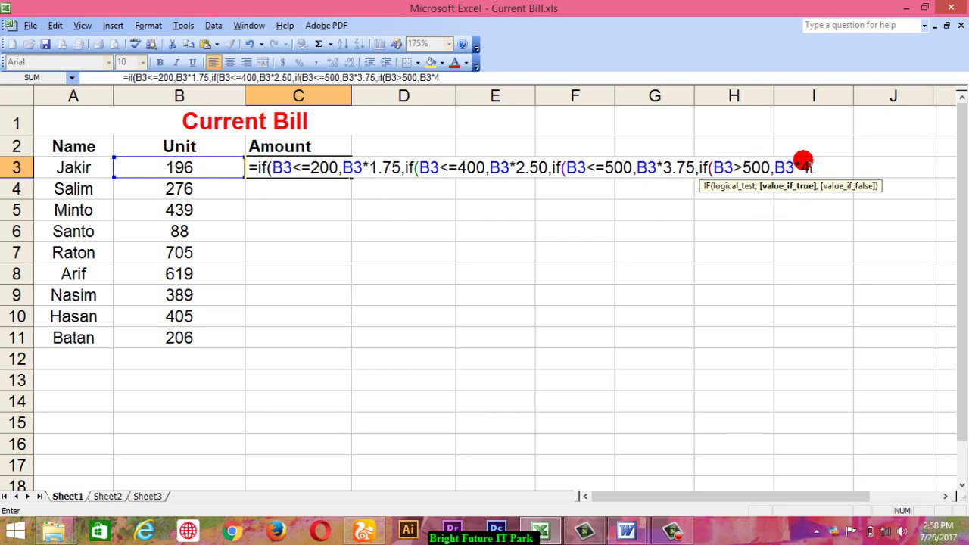
text(.50)
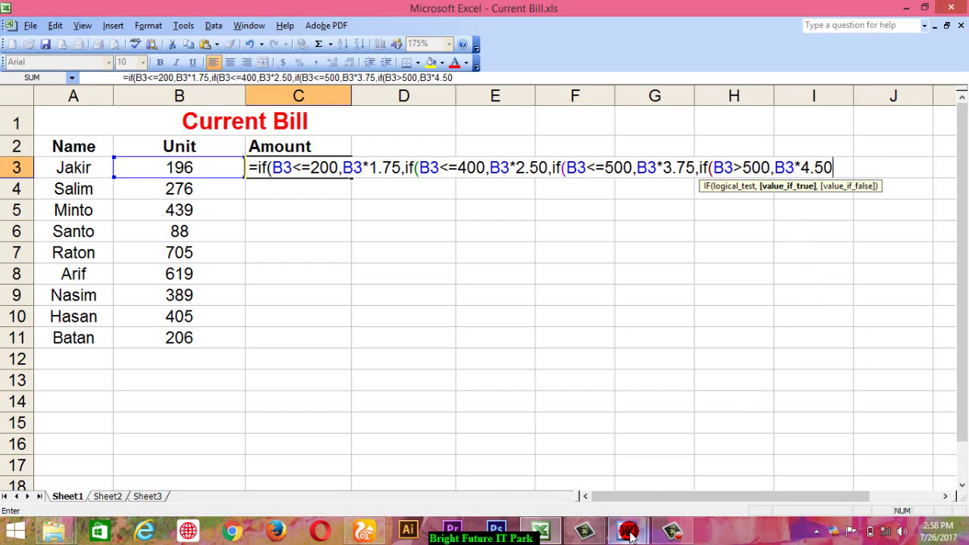
mouse_move(627, 530)
click(690, 436)
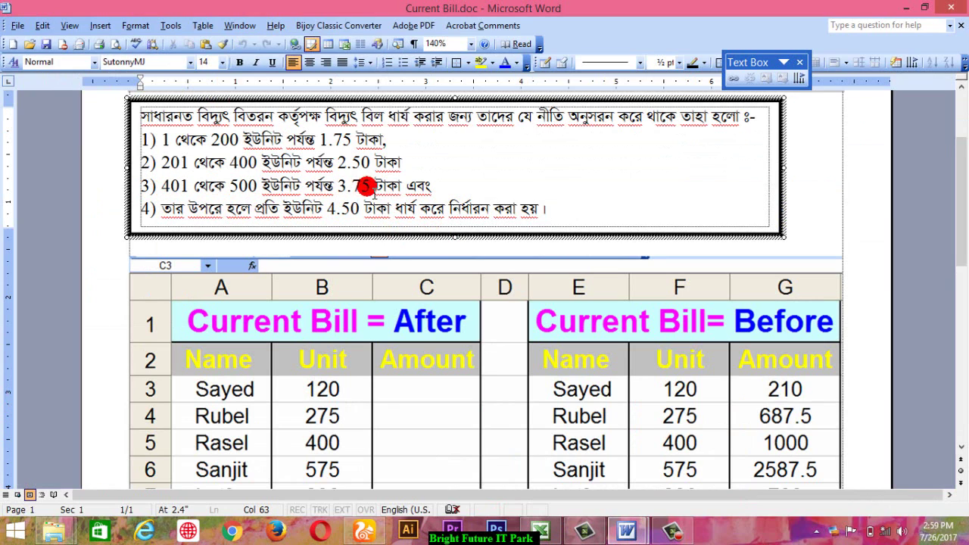
click(541, 532)
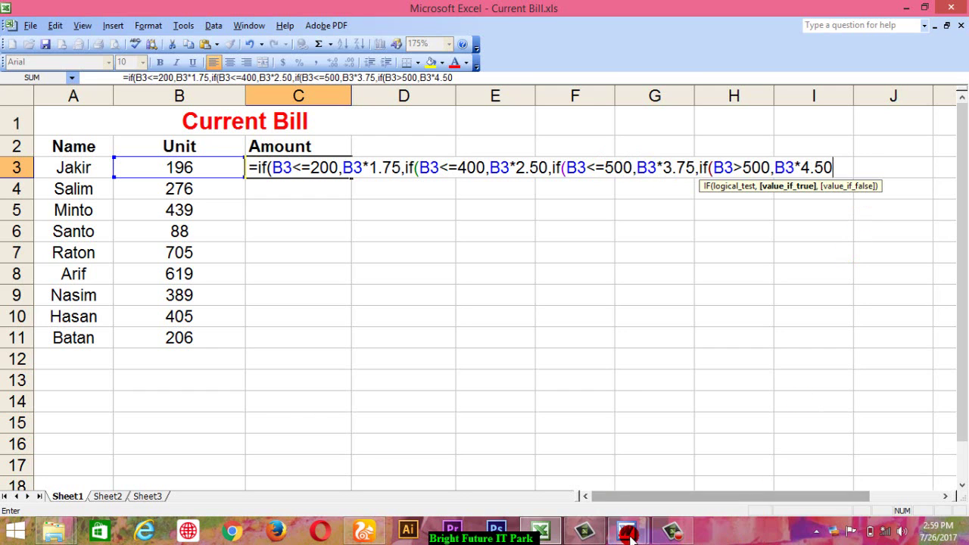
mouse_move(627, 530)
click(668, 474)
scroll(383, 273, up, 2)
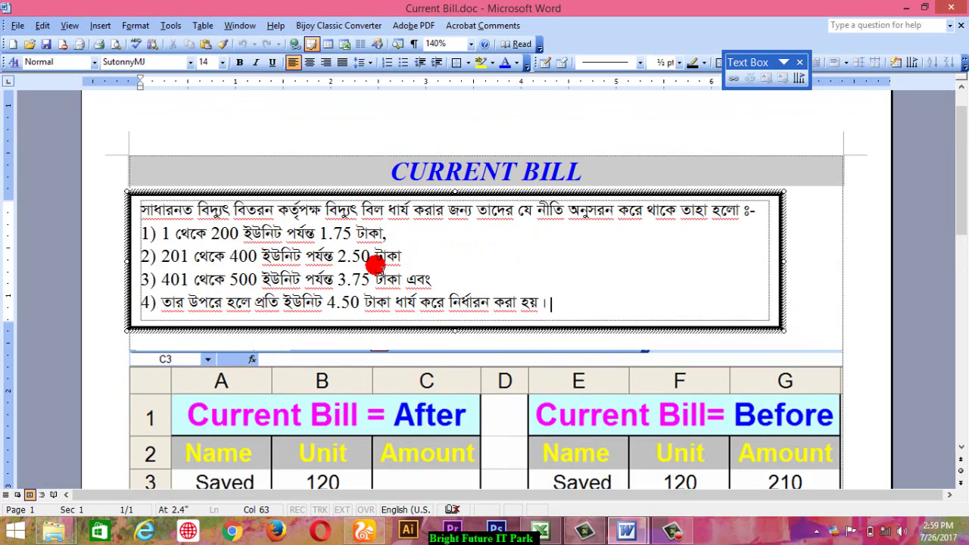
click(237, 258)
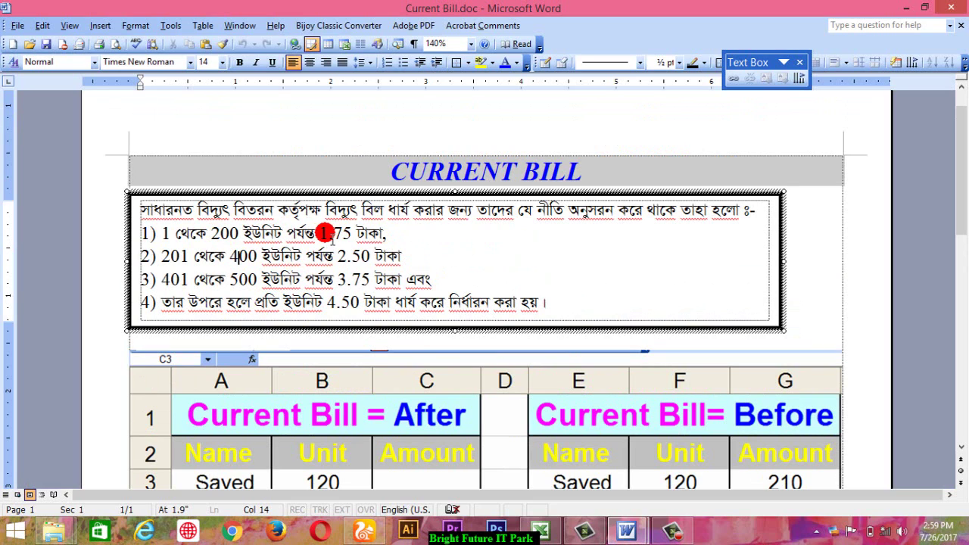
click(540, 530)
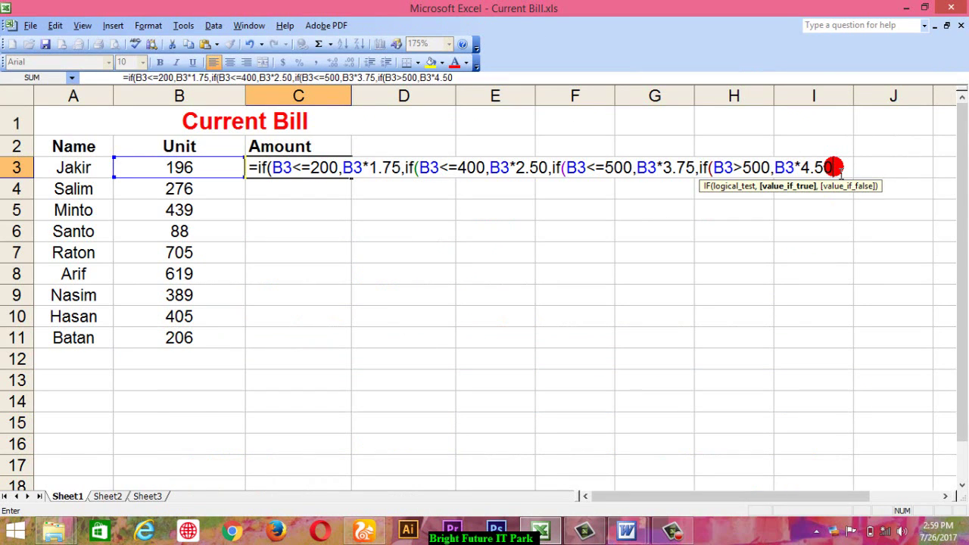
Close the nested IF with four parentheses, giving 343 in C3, and fill it down to C11
text())))
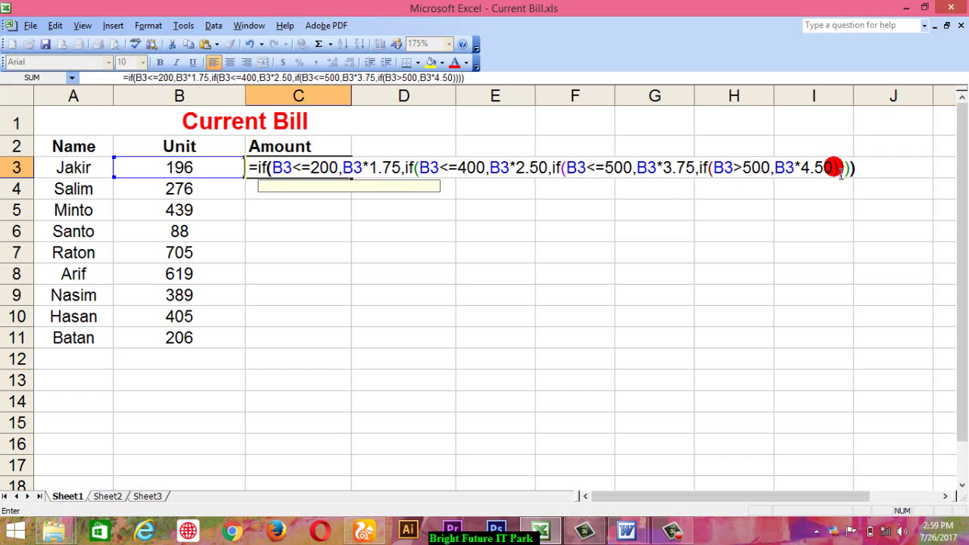
text())
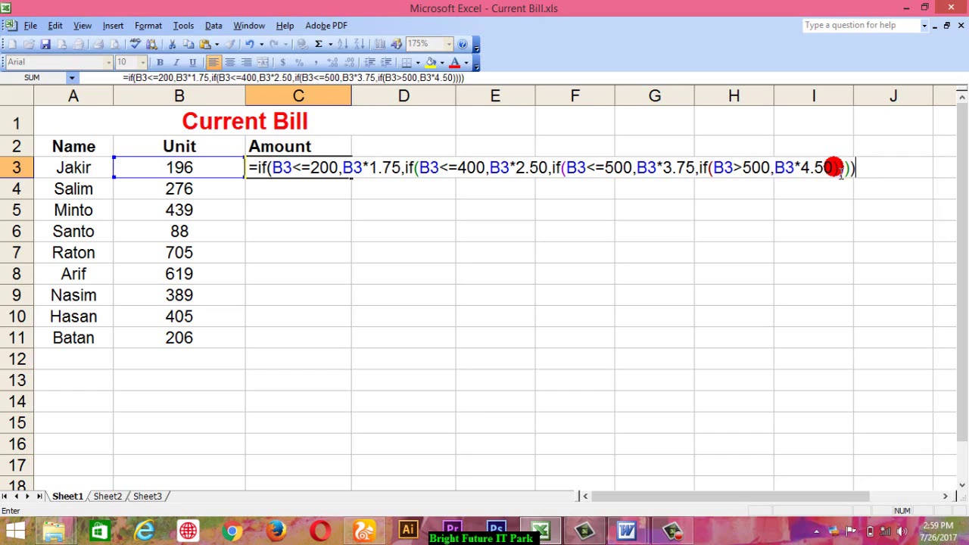
key(Return)
click(324, 172)
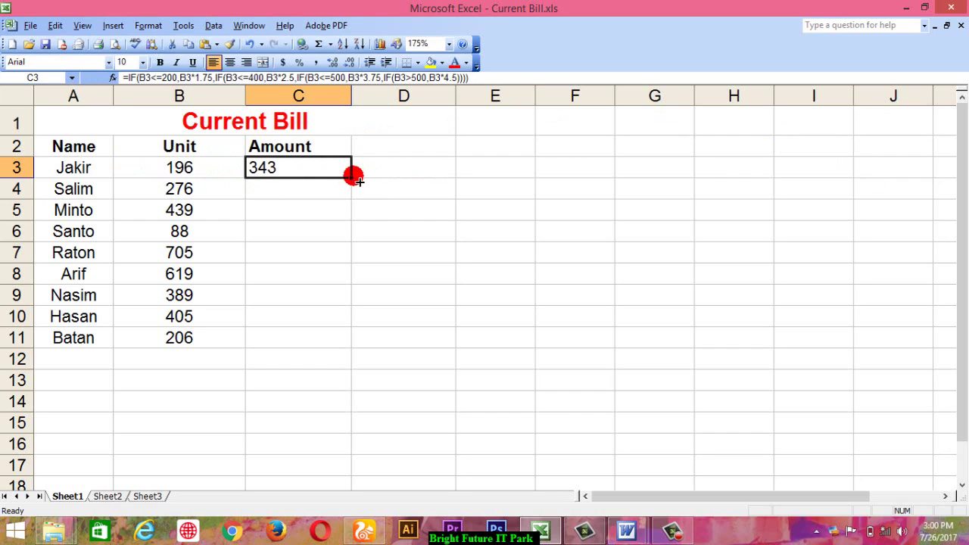
mouse_move(359, 182)
mouse_down()
mouse_move(361, 355)
mouse_move(355, 350)
mouse_up()
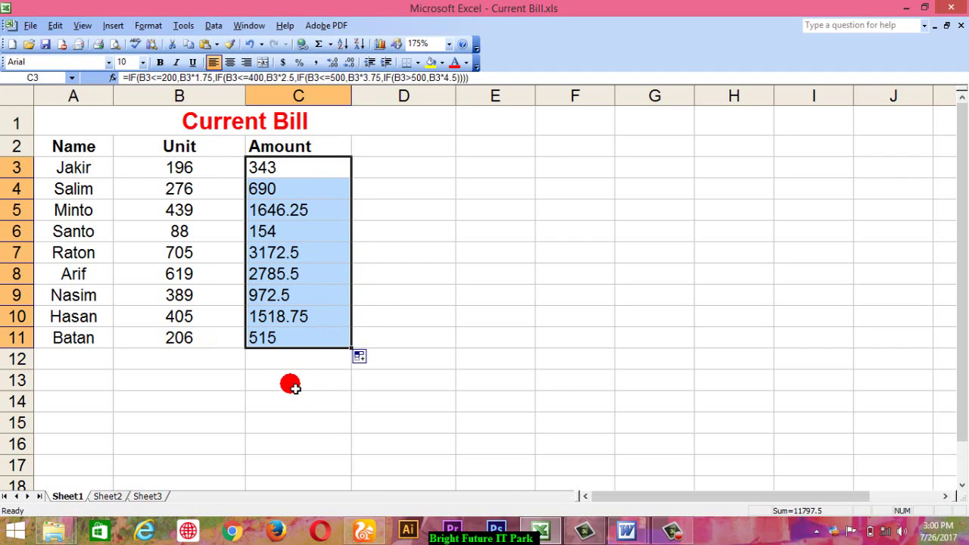
click(222, 175)
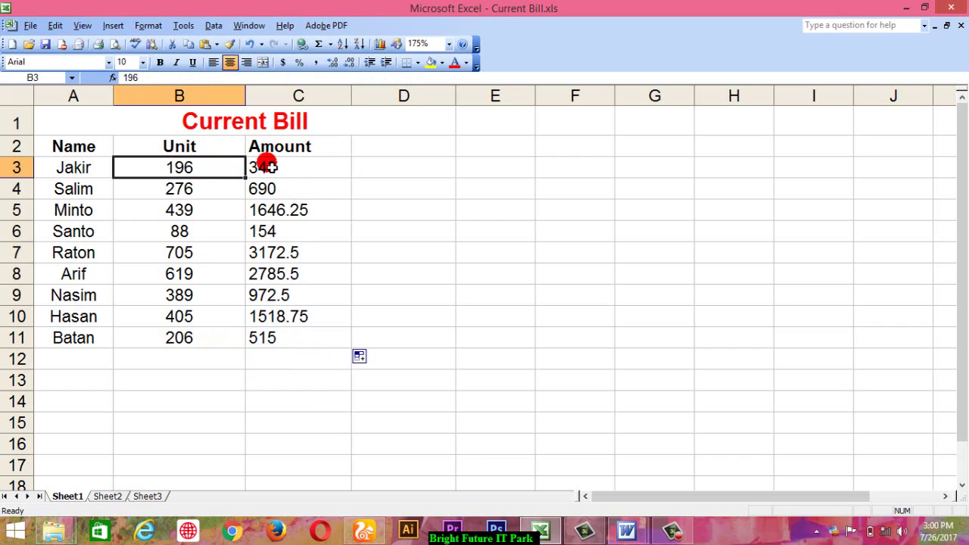
click(188, 342)
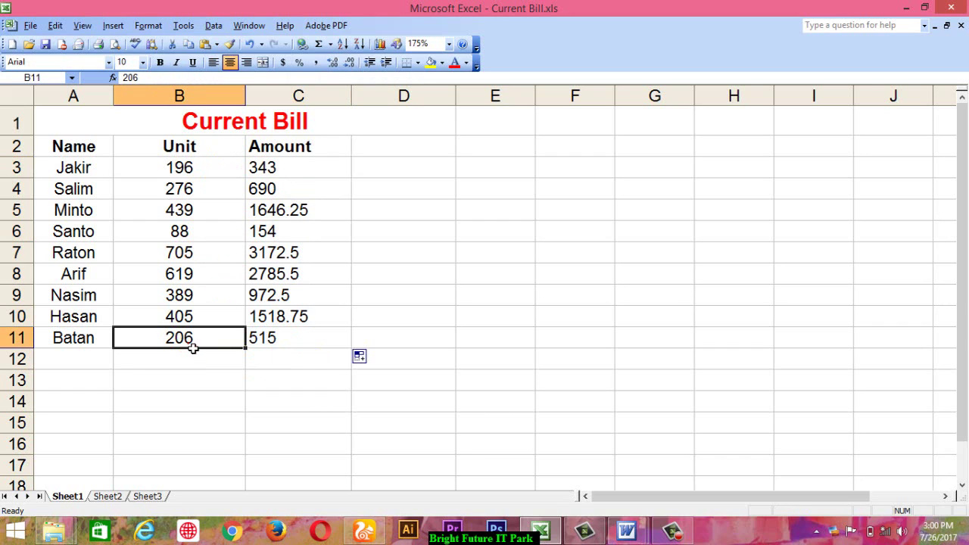
click(277, 353)
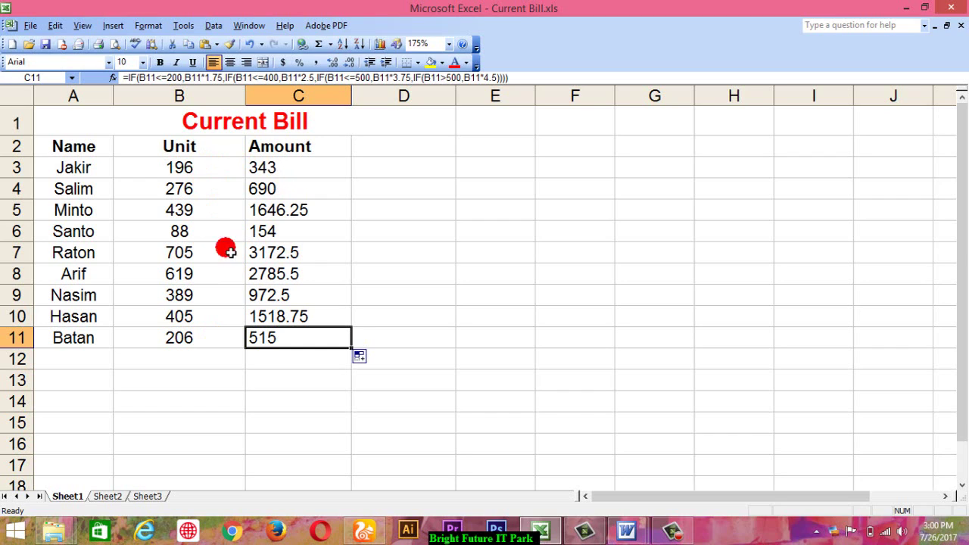
click(219, 231)
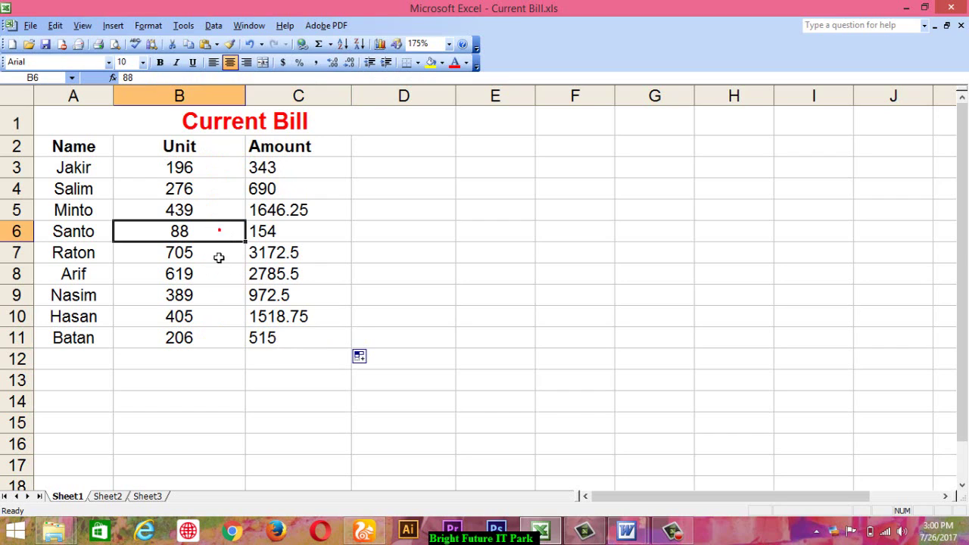
click(206, 296)
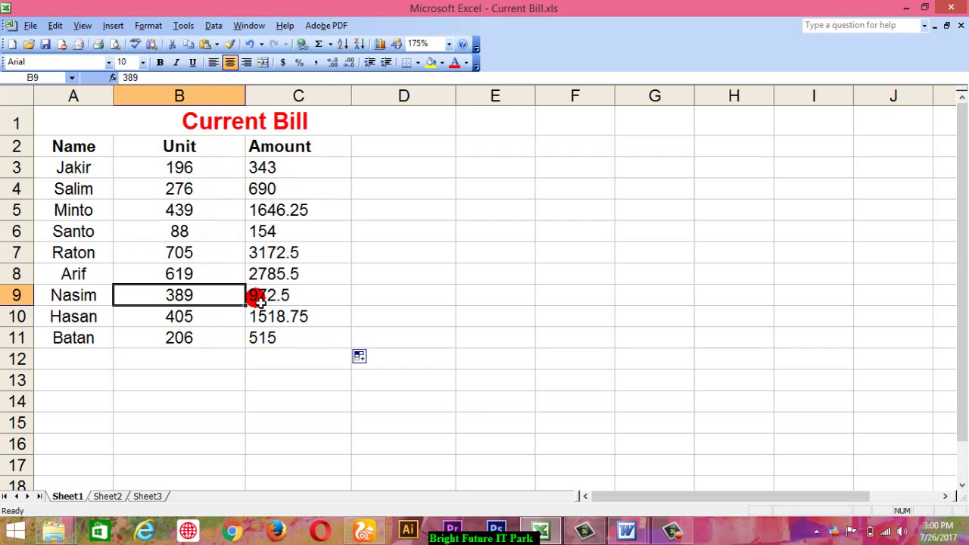
click(210, 327)
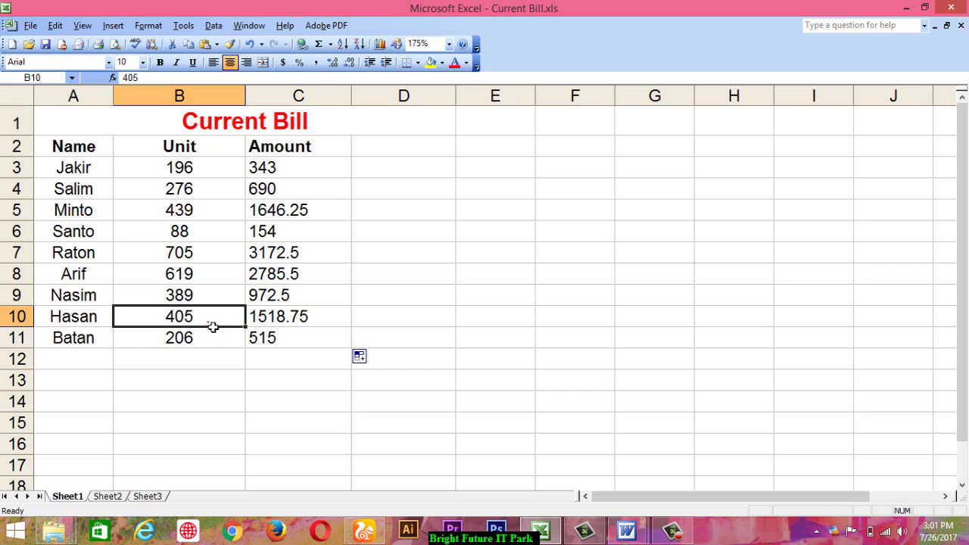
click(257, 319)
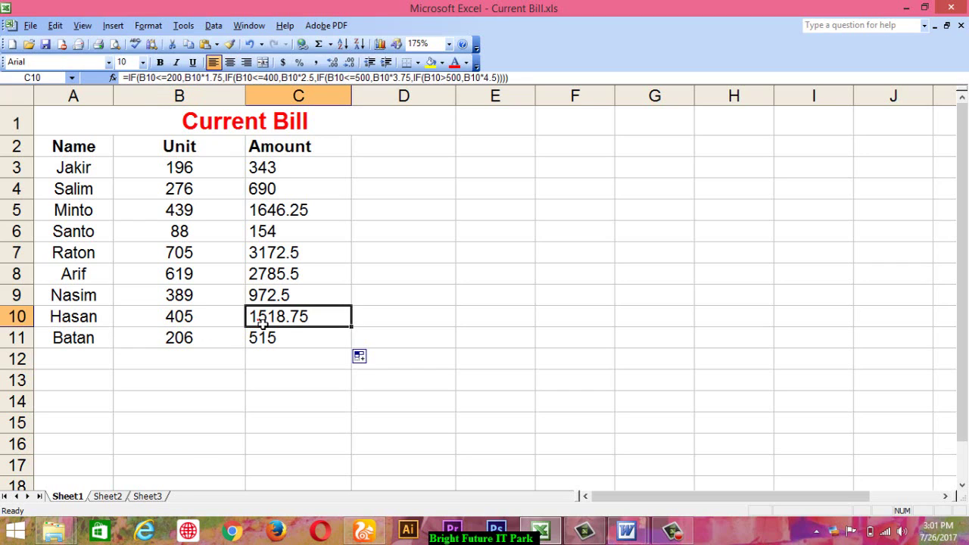
click(273, 320)
click(295, 170)
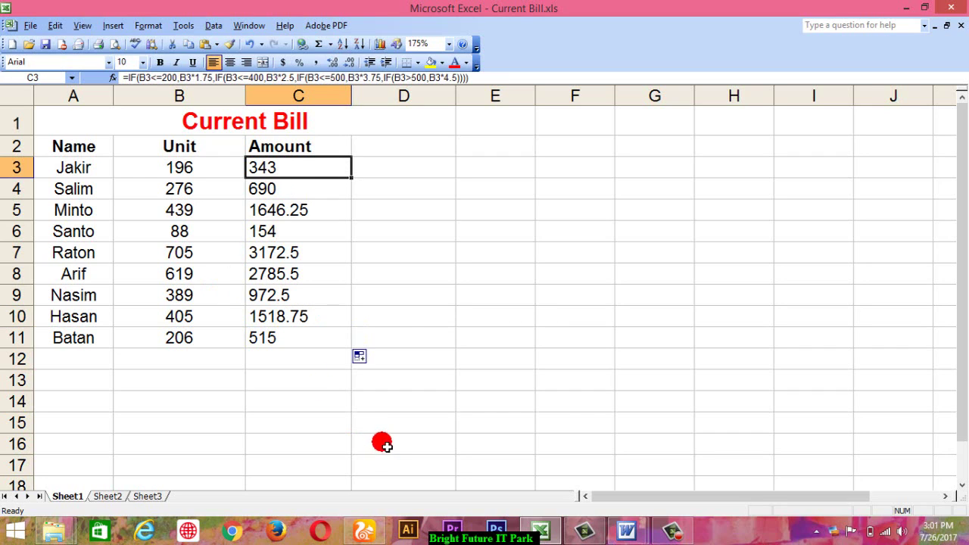
In the browser, view the Bright Future Group Page, then open the Bright Future It Park page
click(365, 530)
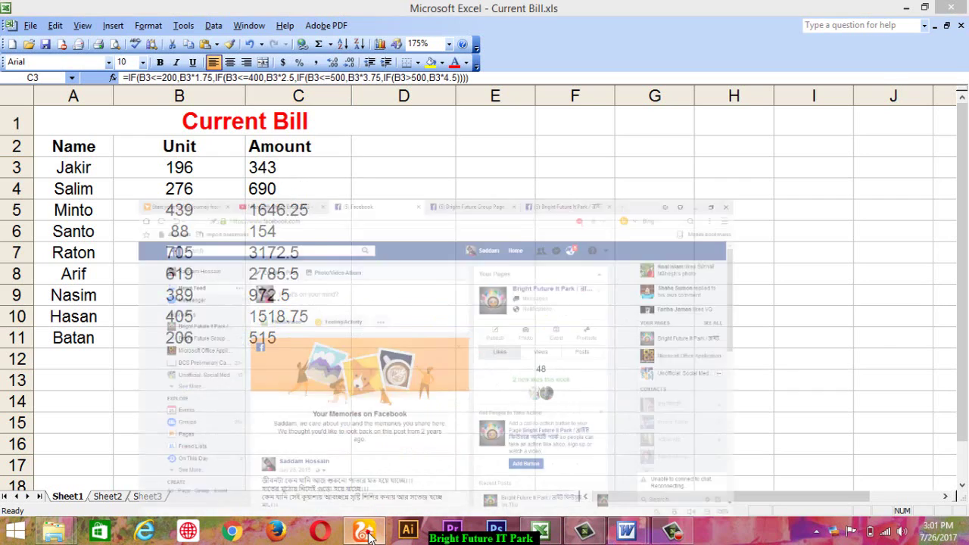
click(532, 13)
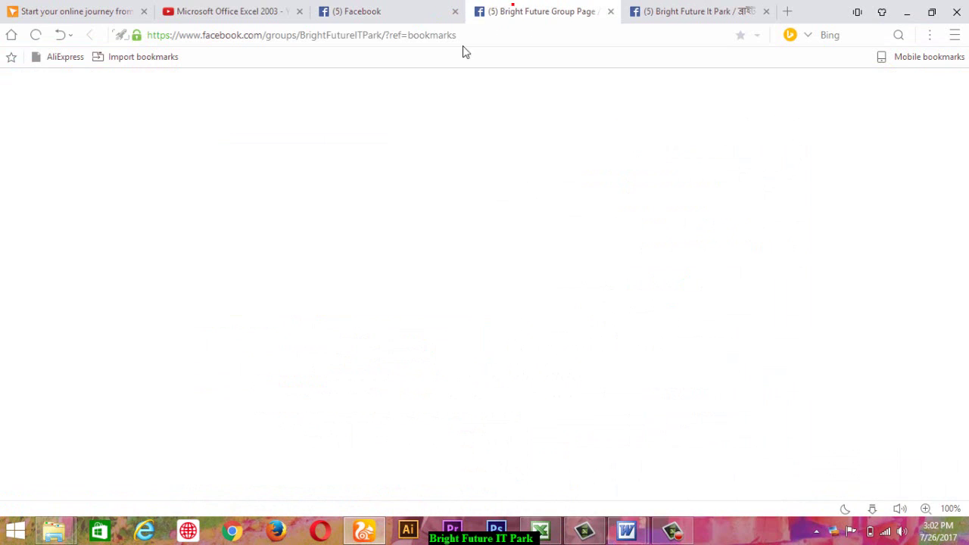
click(622, 187)
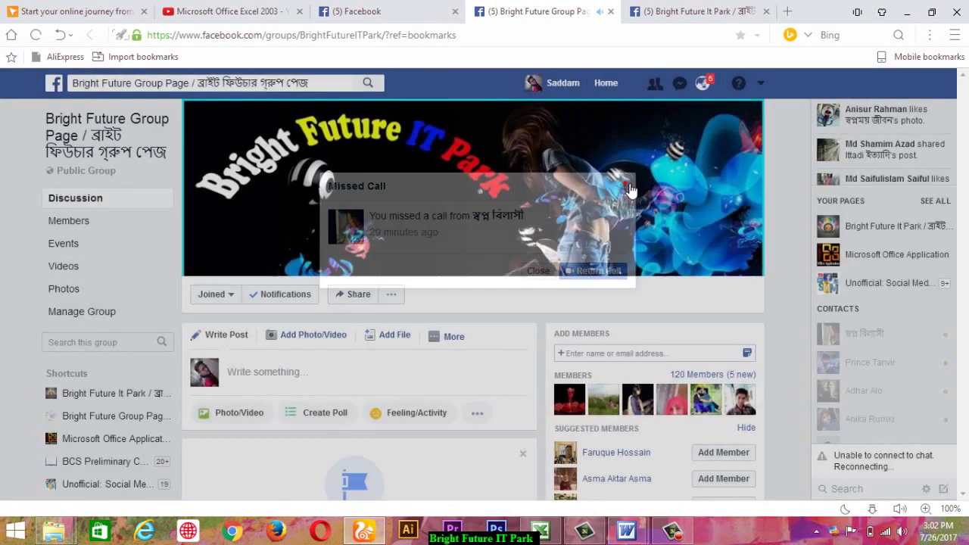
click(454, 336)
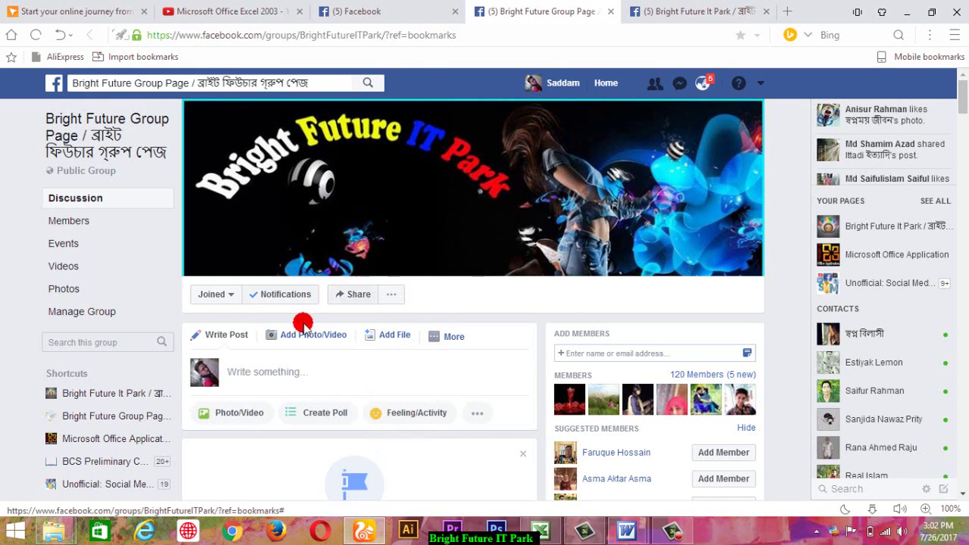
scroll(336, 270, down, 3)
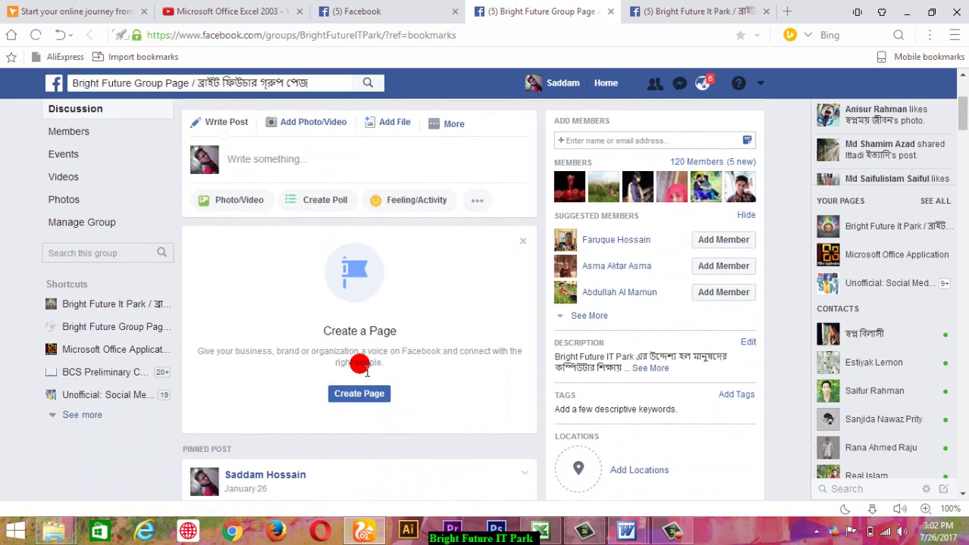
scroll(360, 365, up, 3)
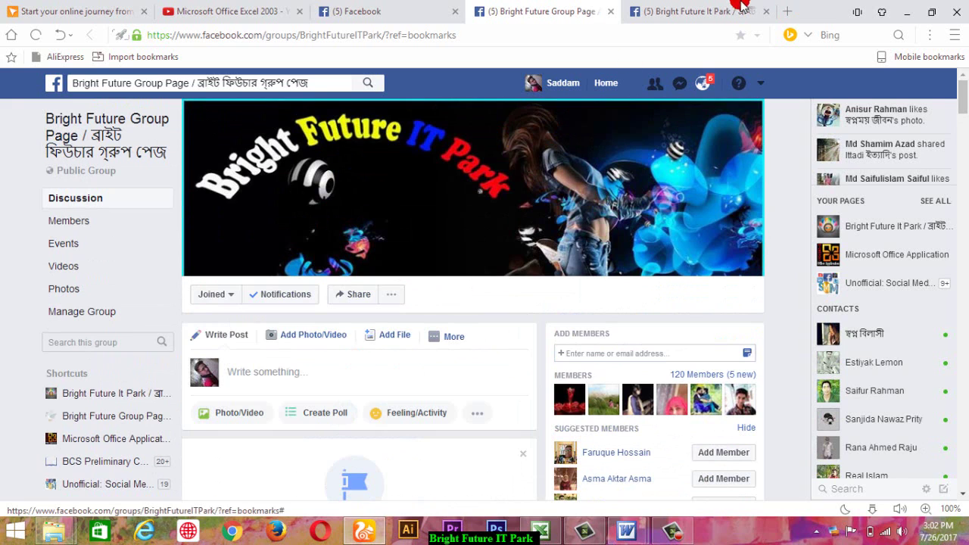
click(695, 18)
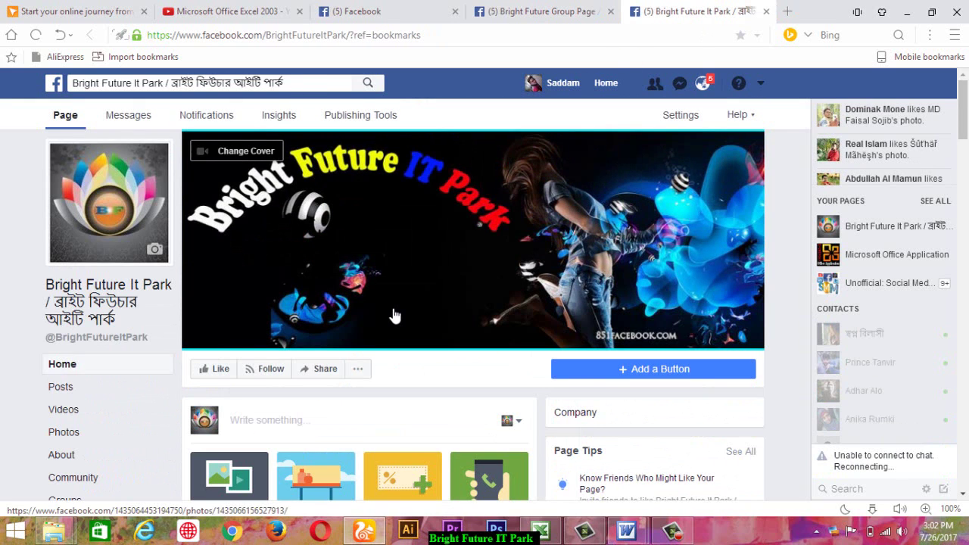